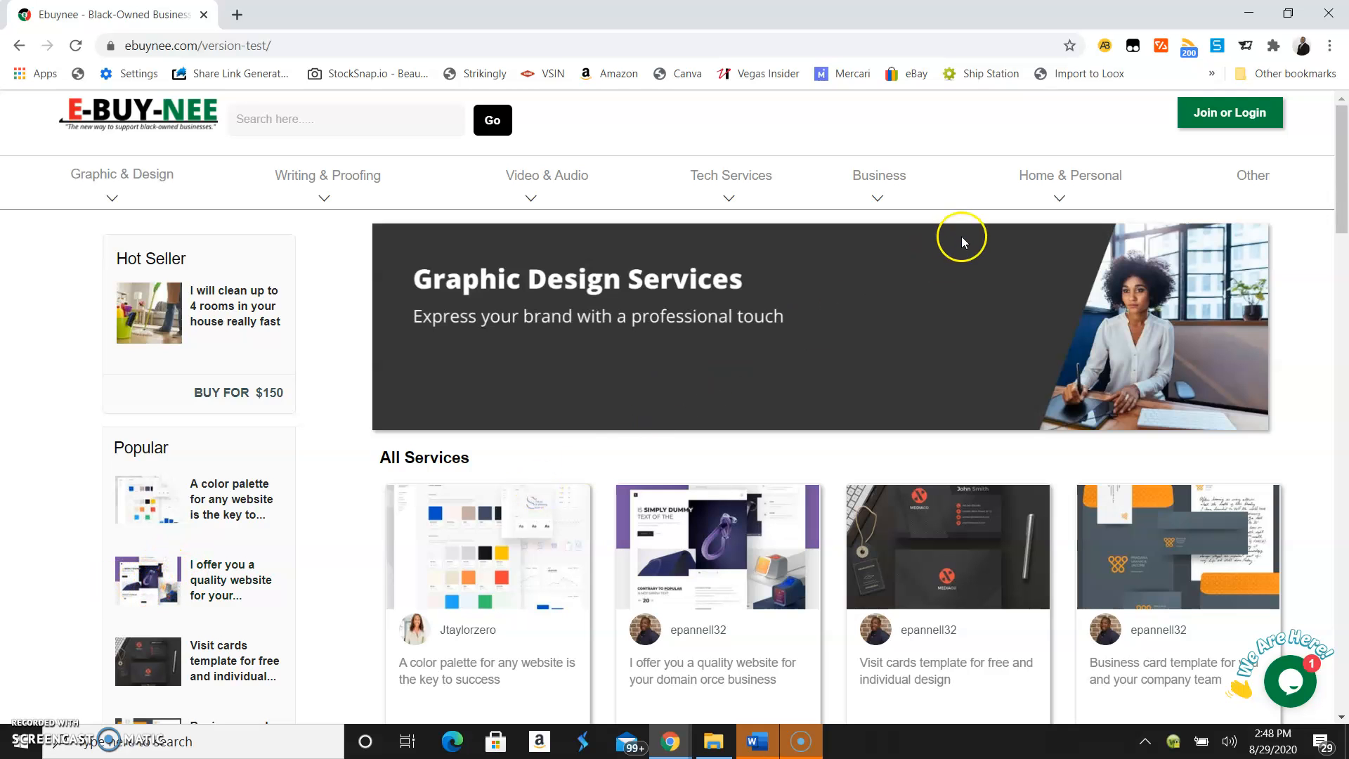
Open the Join form and enter the email address, first and last name, and a username
left_click(1218, 126)
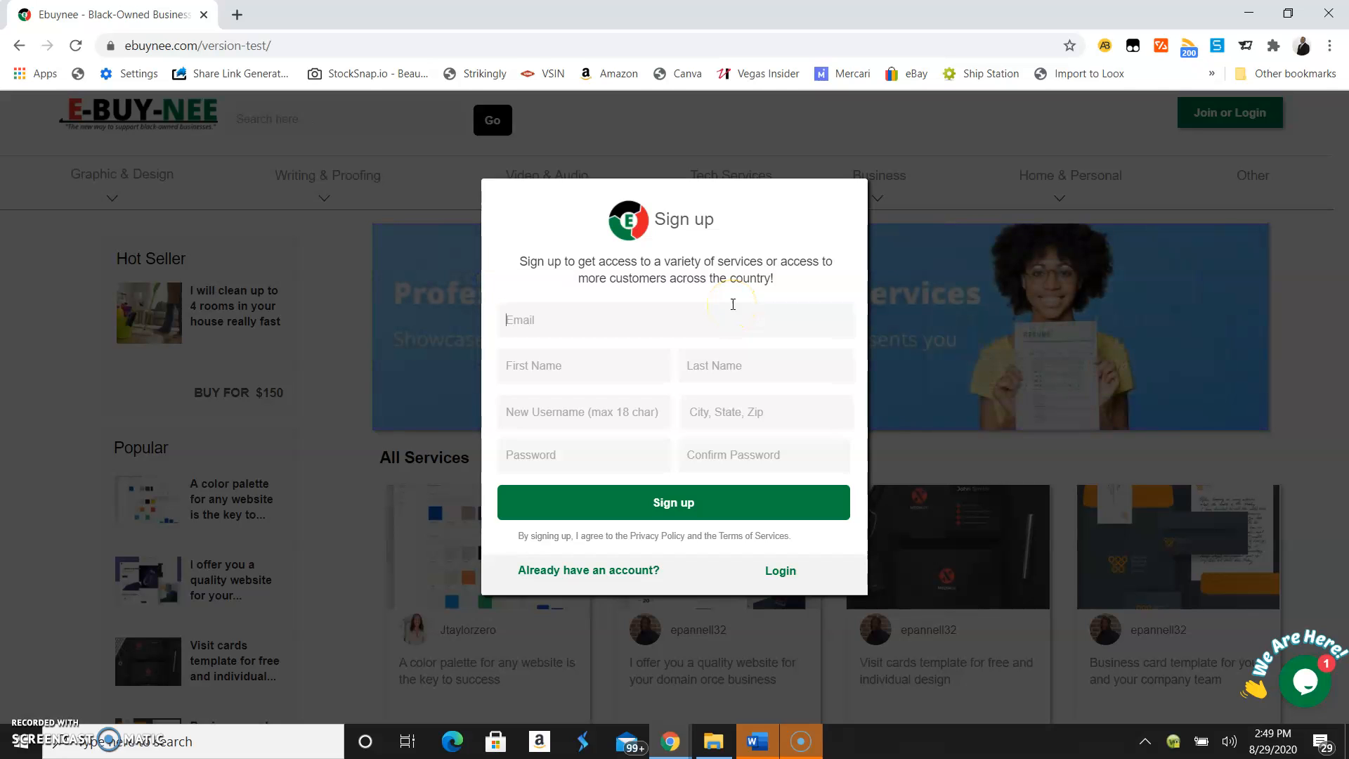
left_click(692, 315)
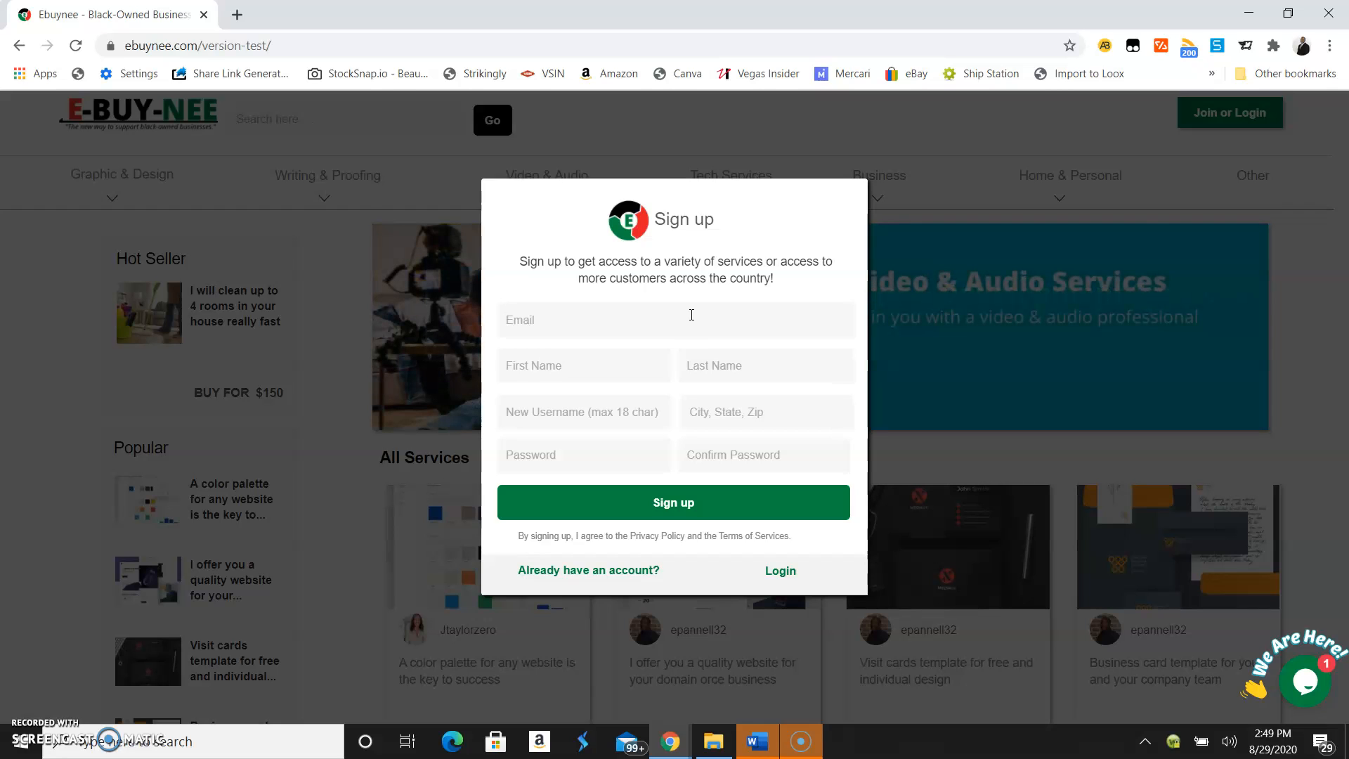
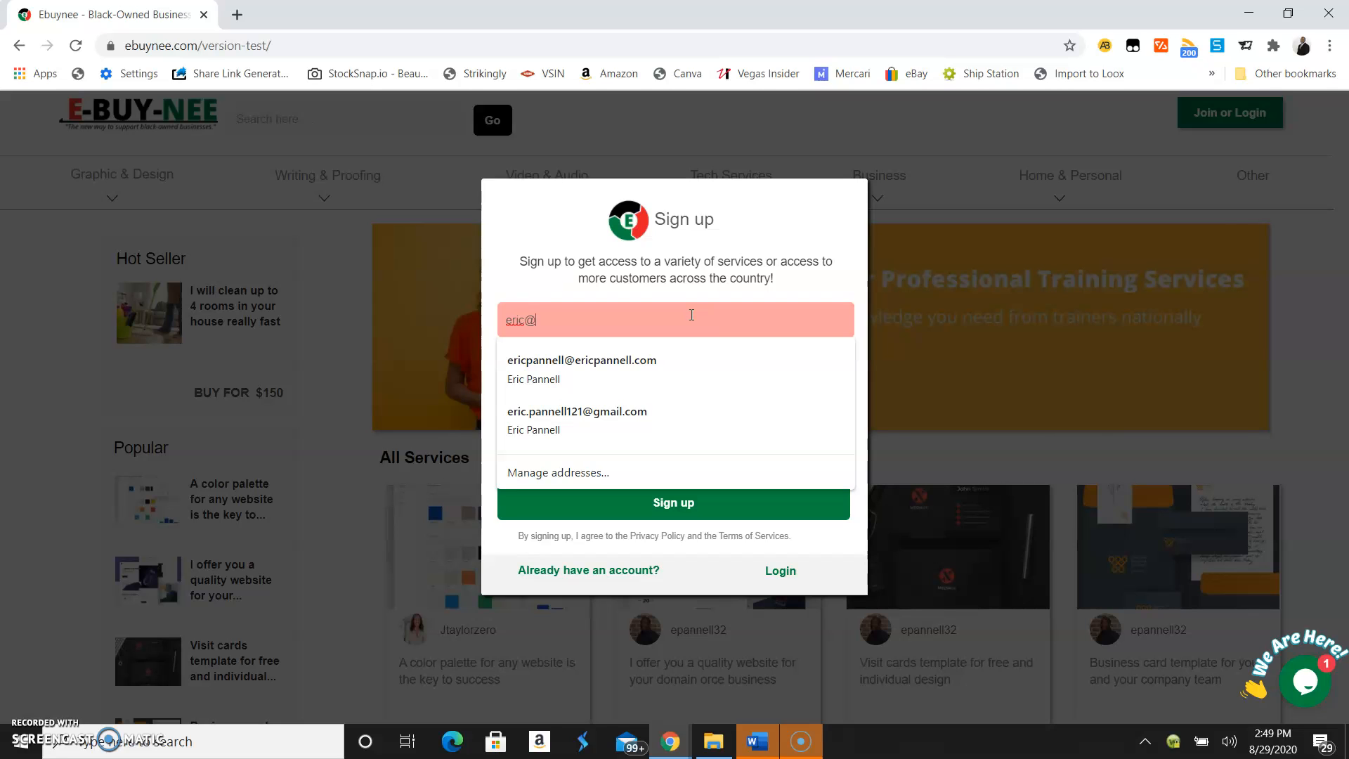
key("Tab")
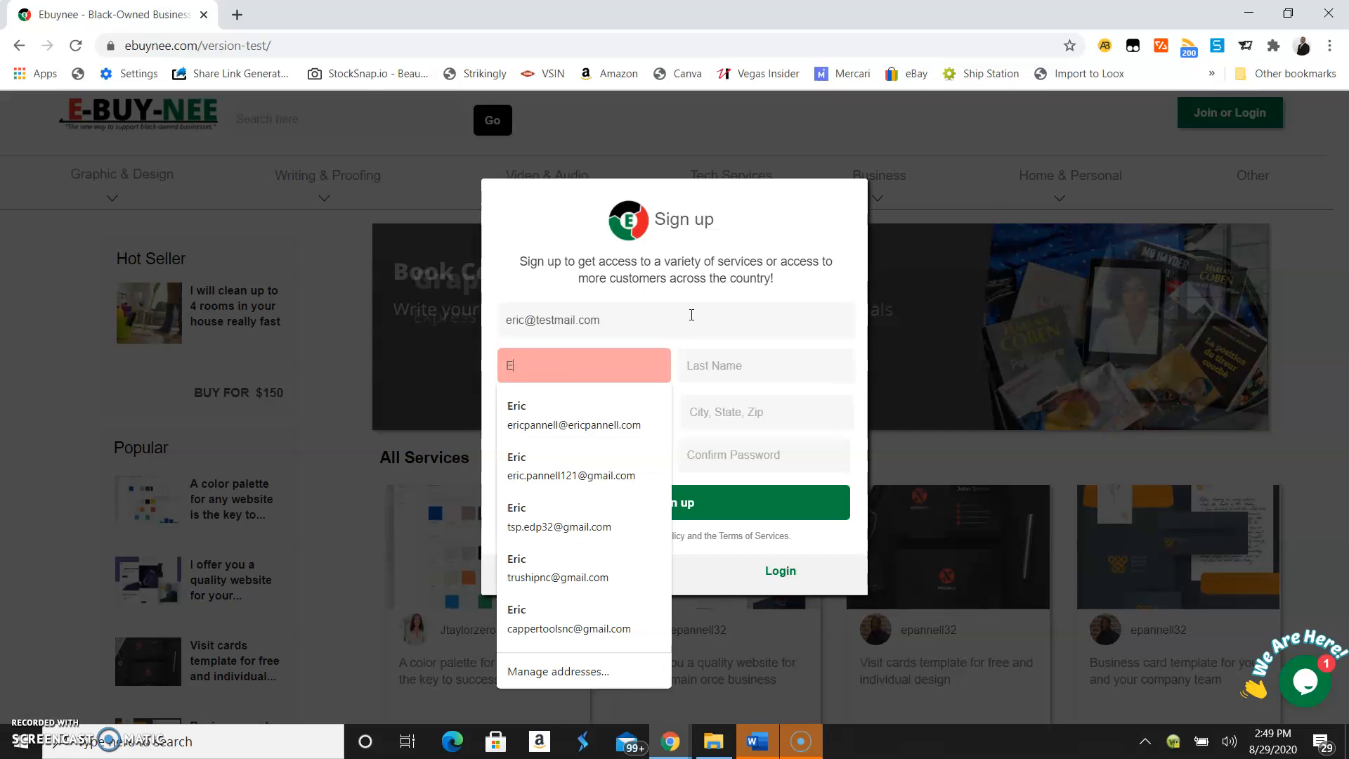
key("Tab")
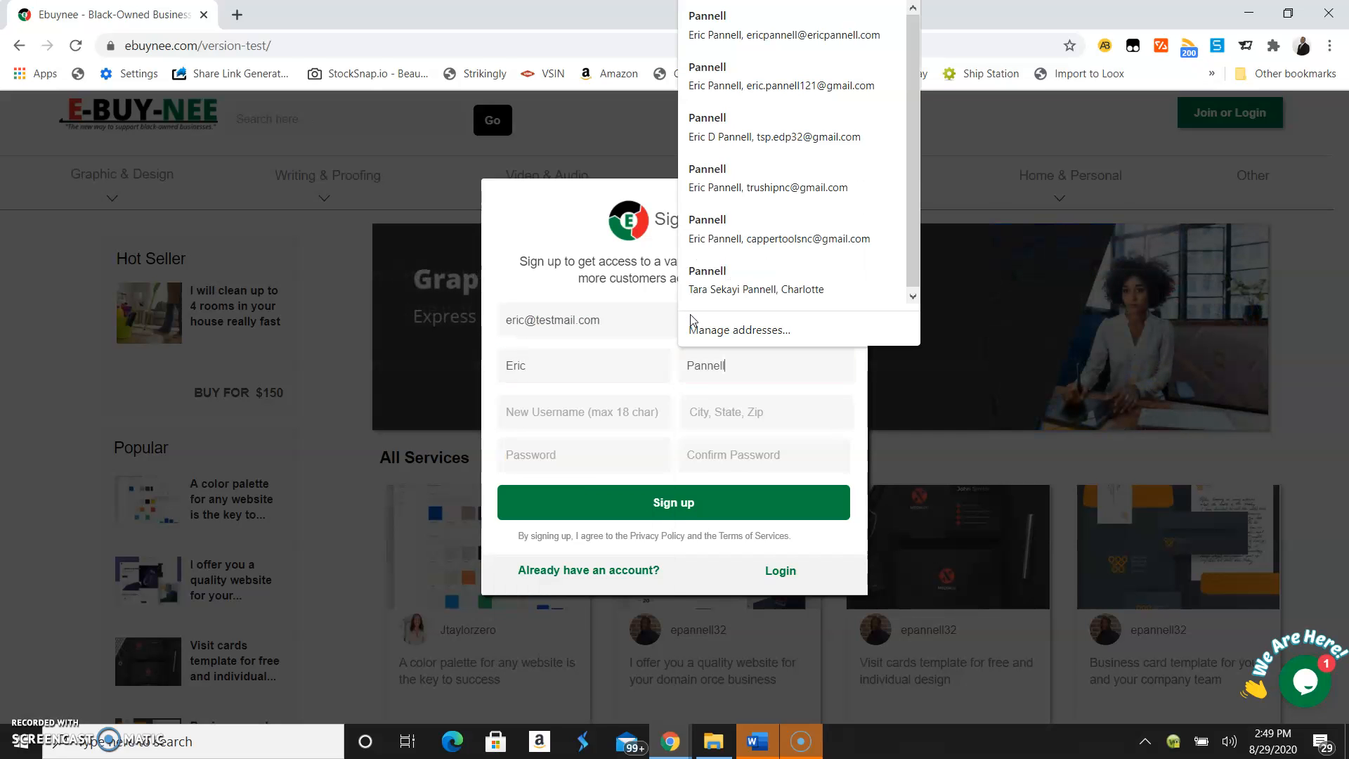
key("Tab")
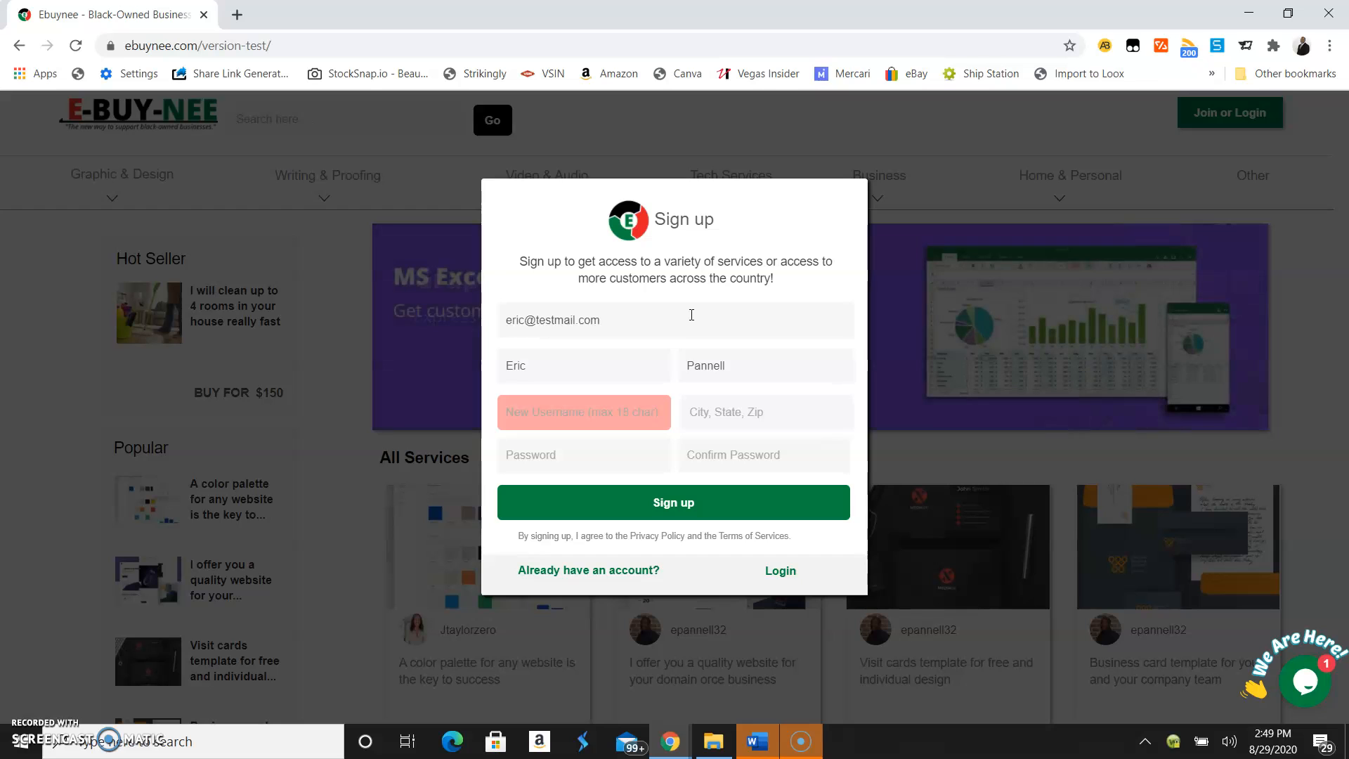
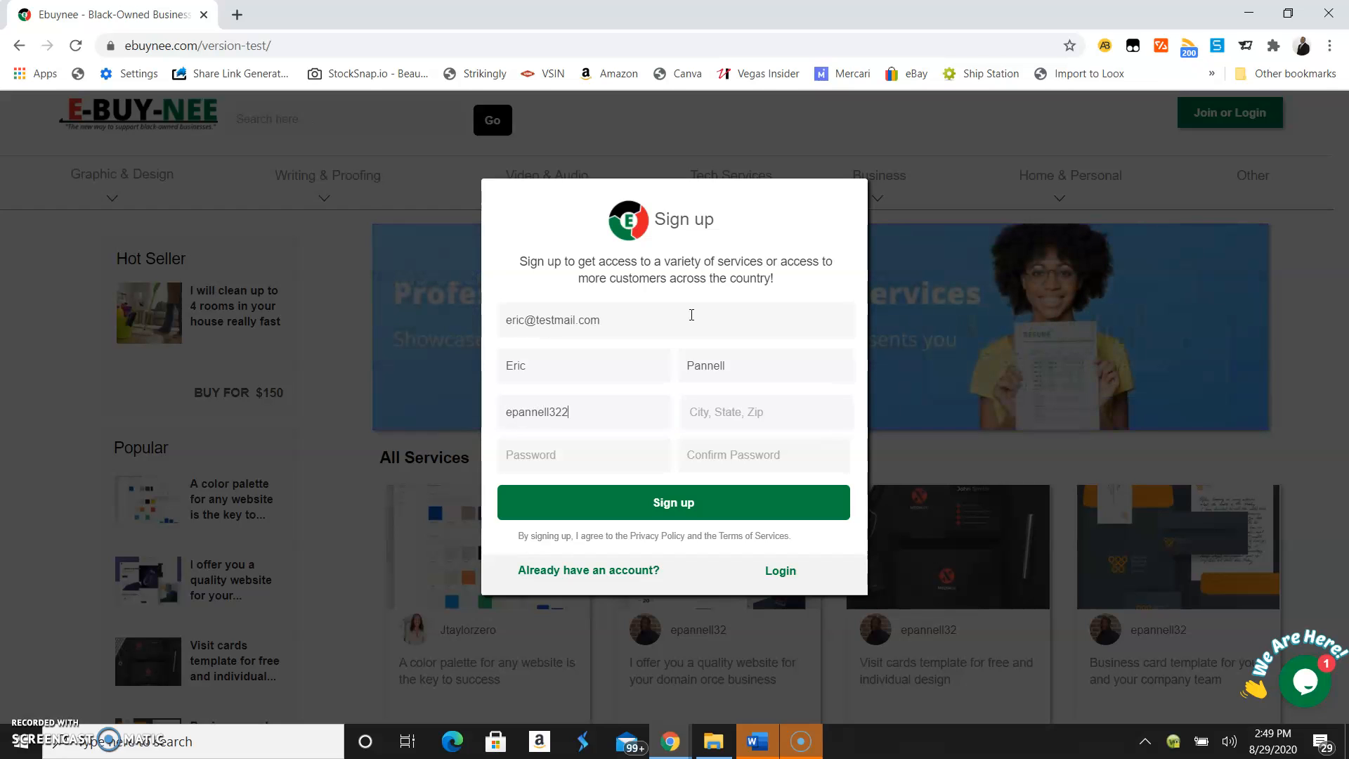
Enter the city, state and zip code, correcting the zip's last digit
key("Tab")
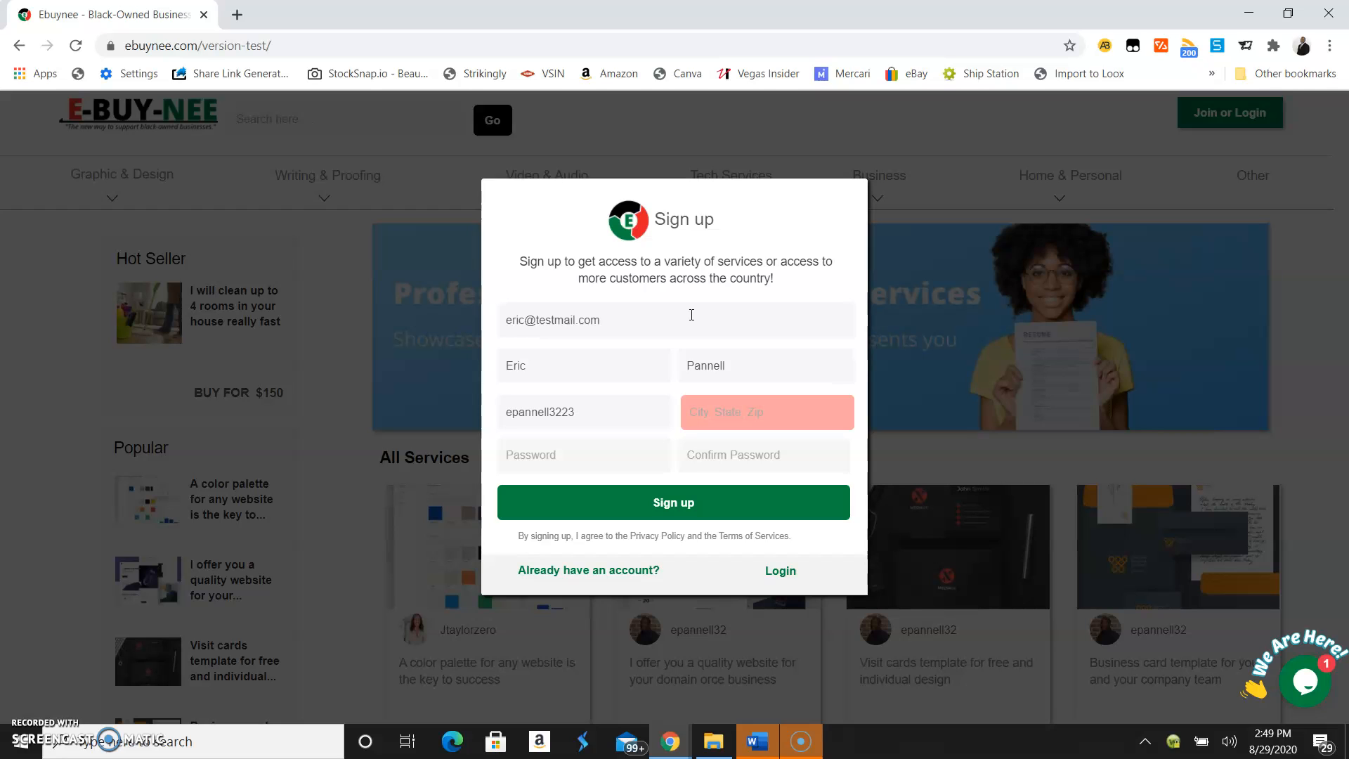
type("Charlotte,")
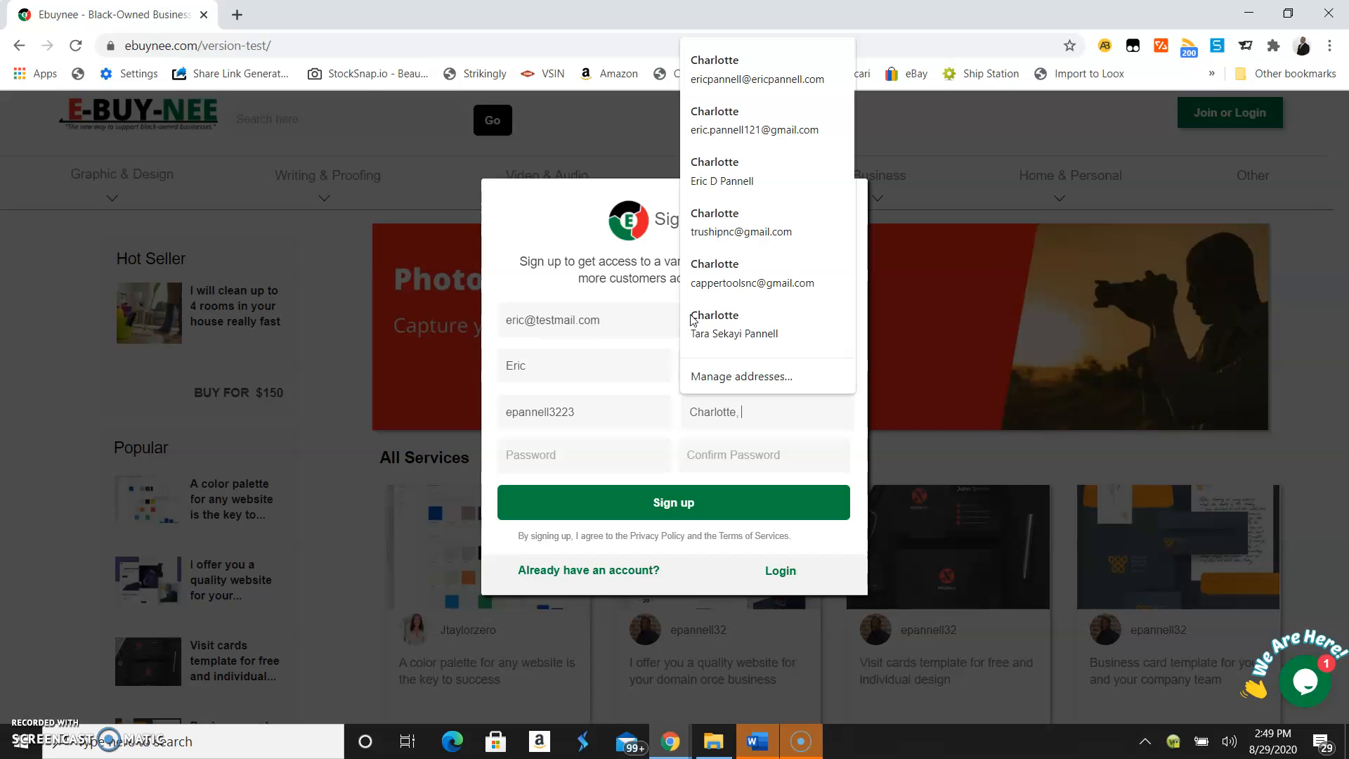
type("NC 2827")
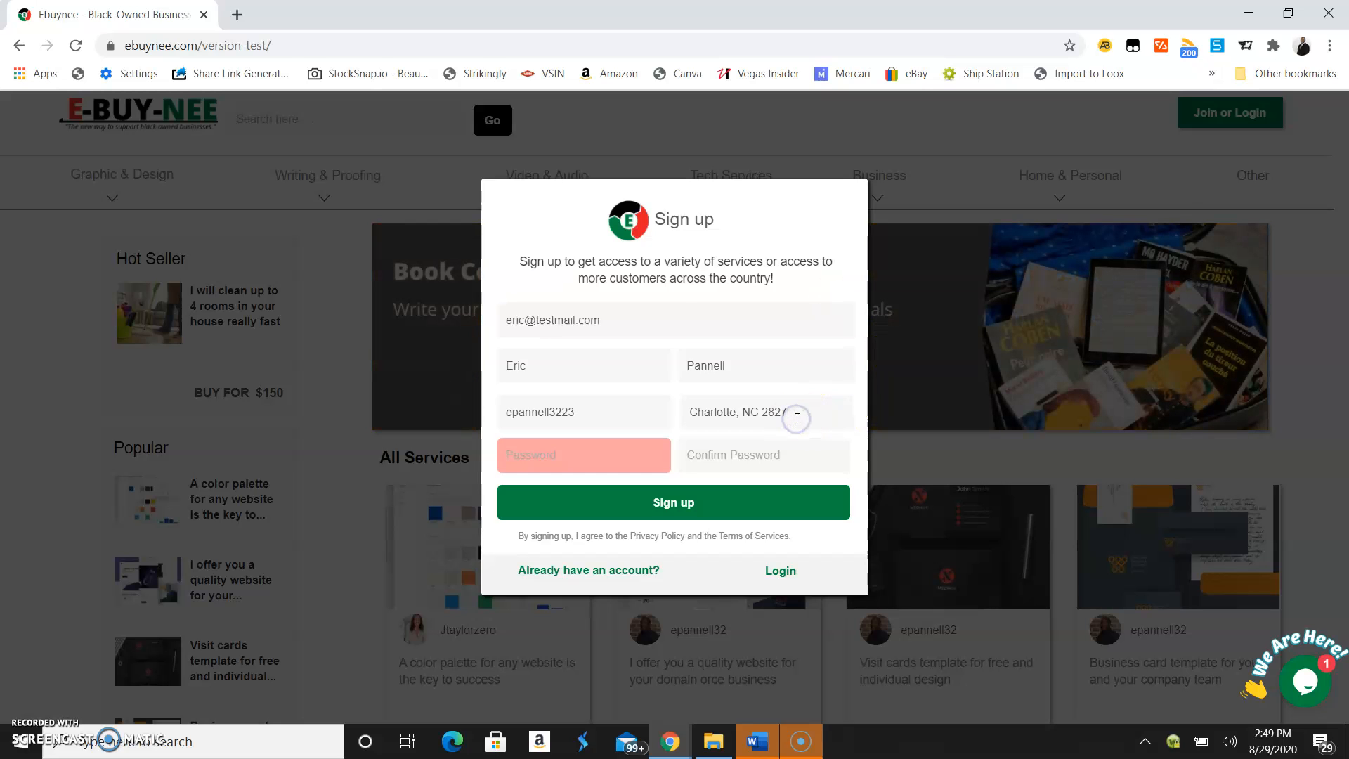
left_click(818, 407)
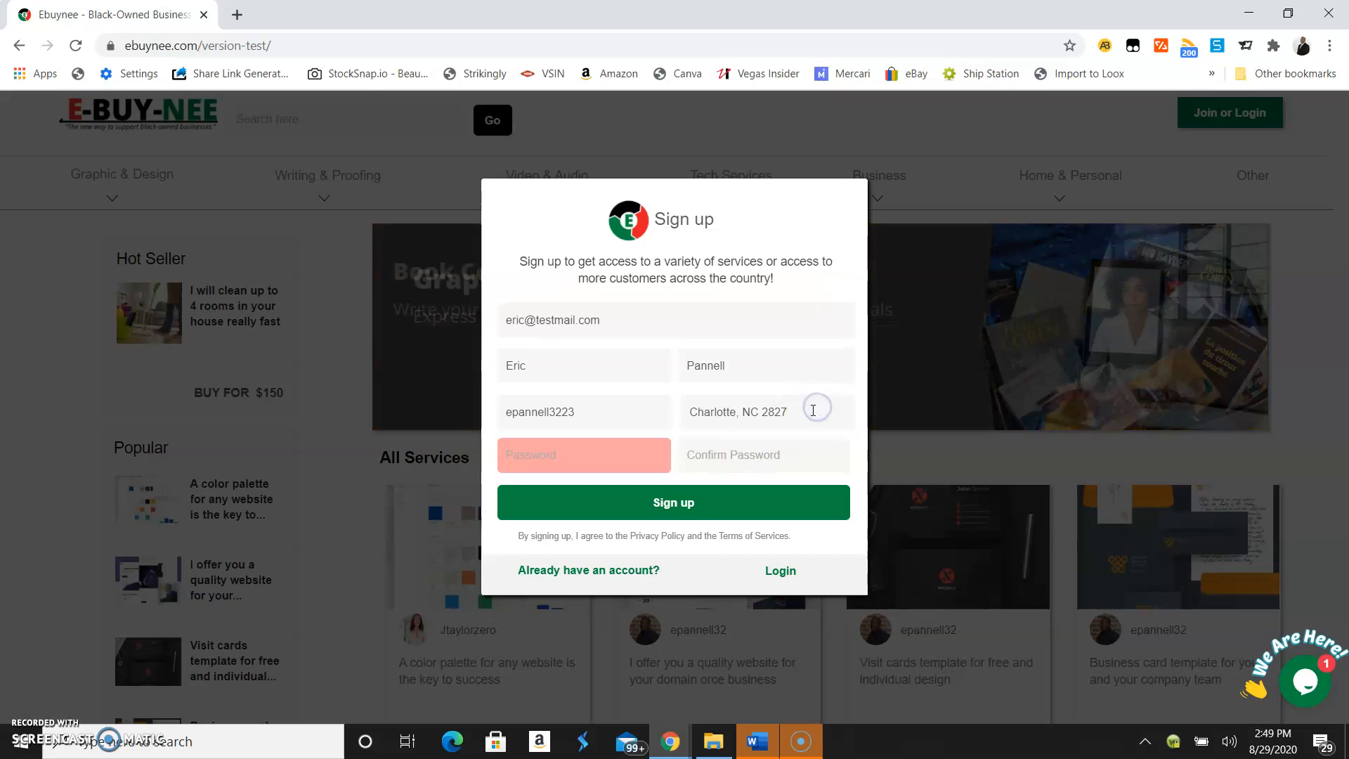
key("BackSpace")
key("BackSpace")
key("BackSpace")
key("BackSpace")
key("BackSpace")
key("BackSpace")
key("BackSpace")
key("BackSpace")
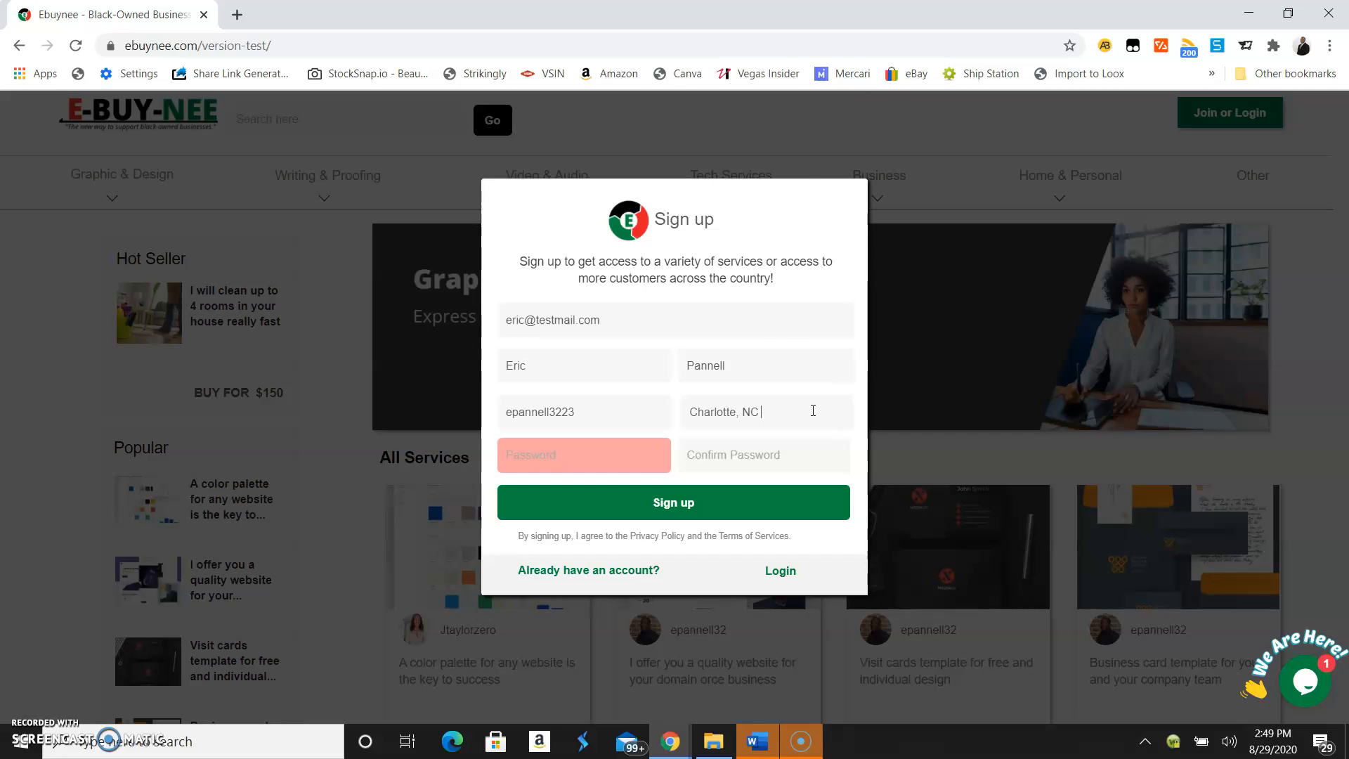
type("NC 28273")
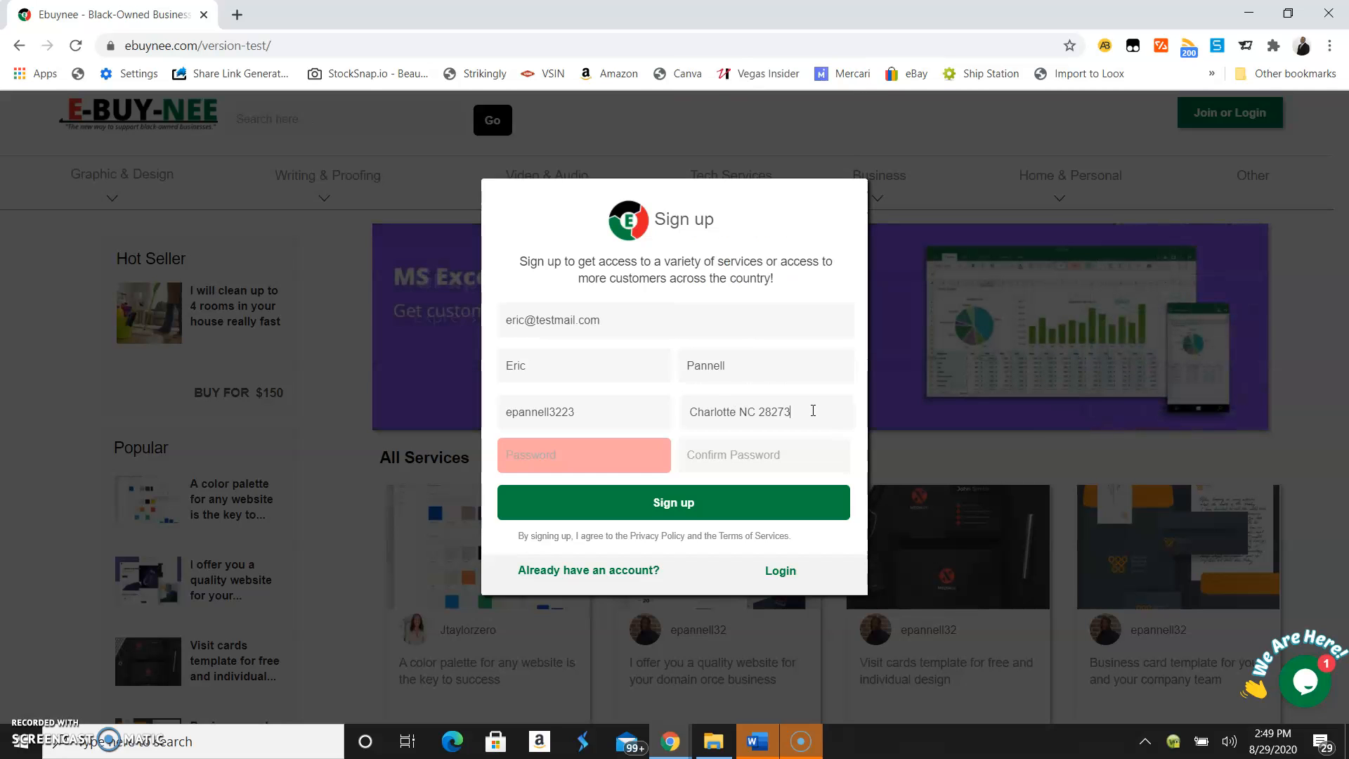
Enter the account password and retype it correctly in Confirm Password
left_click(547, 425)
left_click(540, 442)
type("•••••••••••")
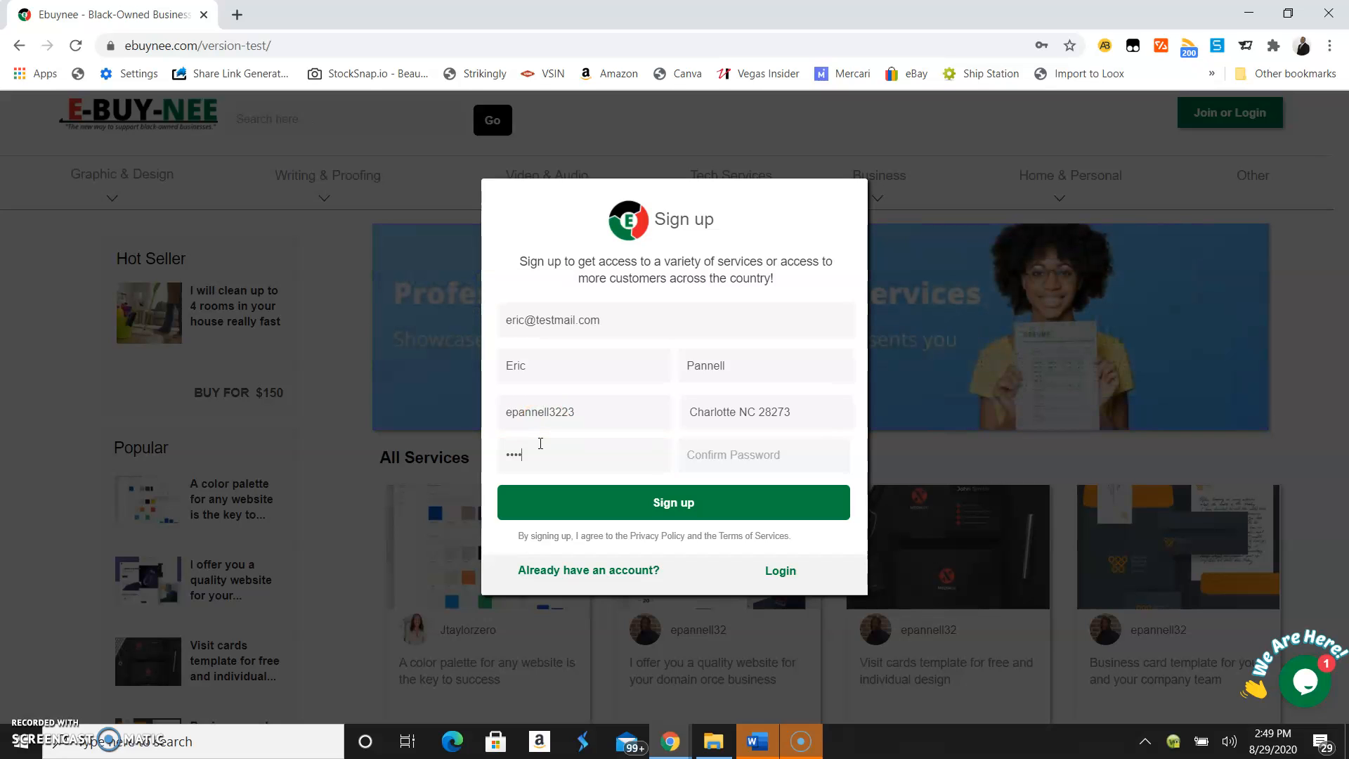
key("Tab")
type("••••••")
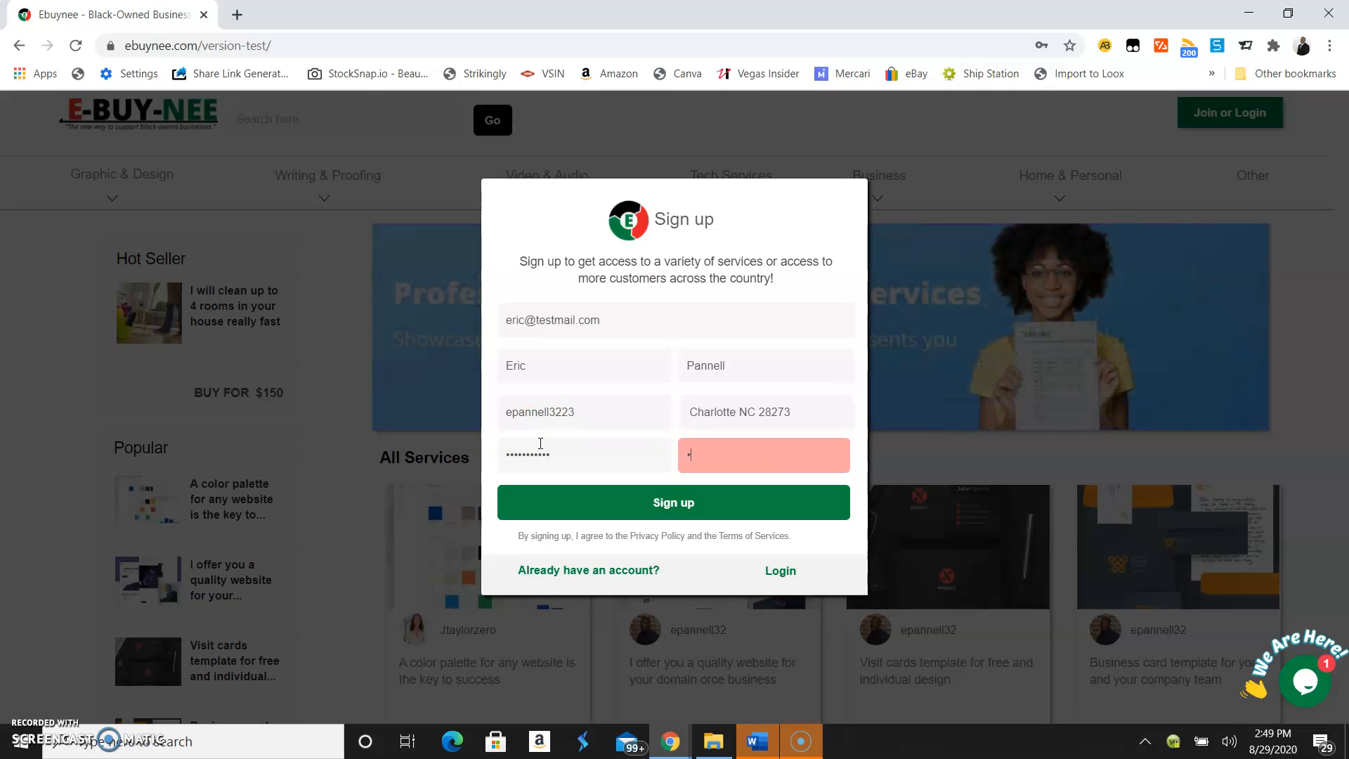
key("BackSpace")
key("BackSpace")
key("BackSpace")
type("•••••••")
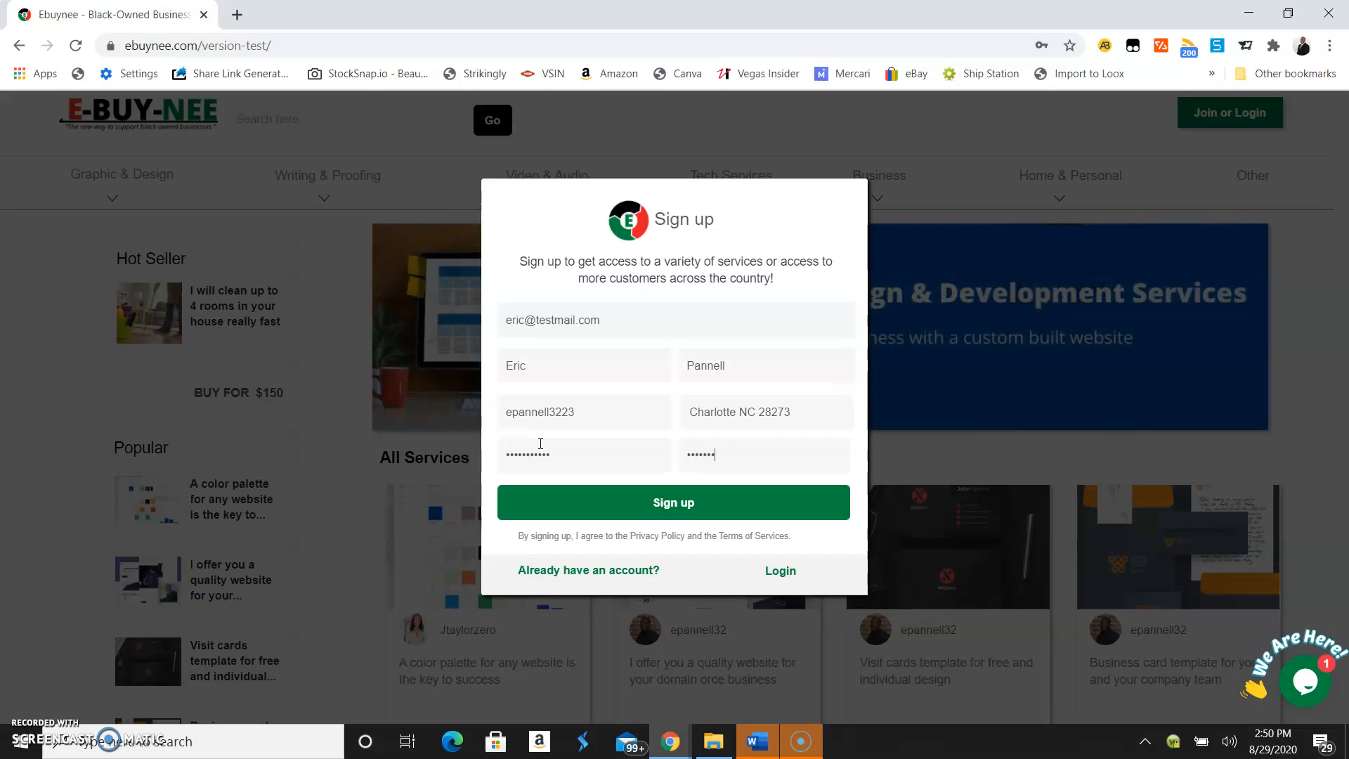
type("••••")
Submit Sign up and choose Never on Chrome's save-password prompt to reach Manage Your Profile
left_click(671, 503)
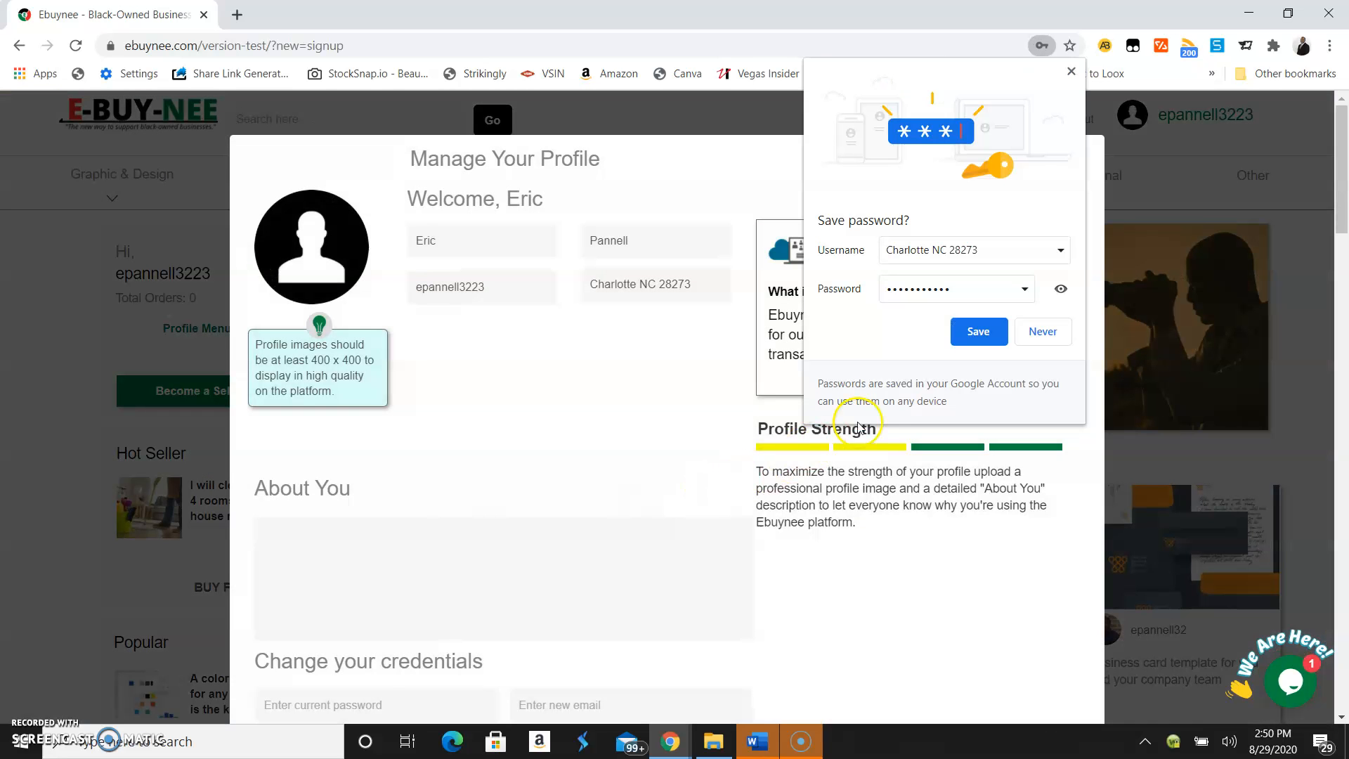
left_click(1036, 338)
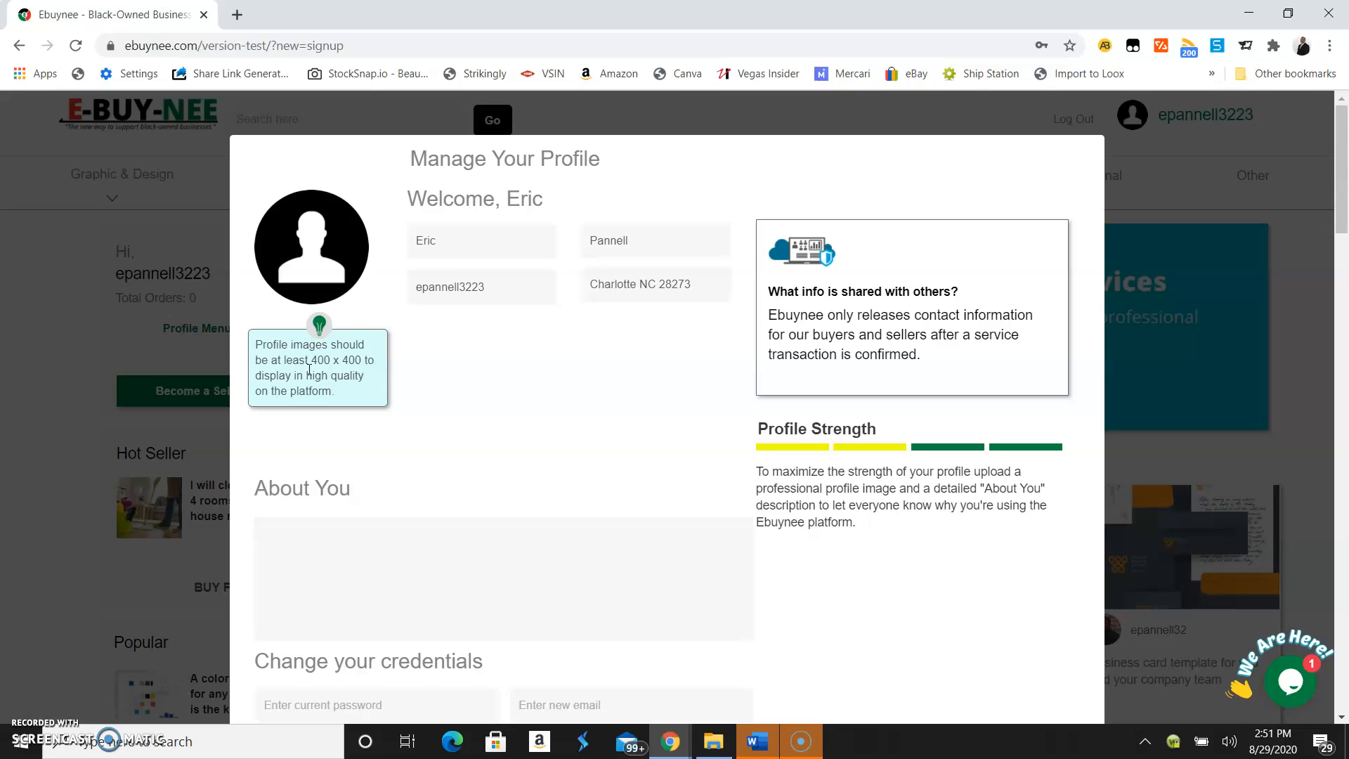
left_click(328, 366)
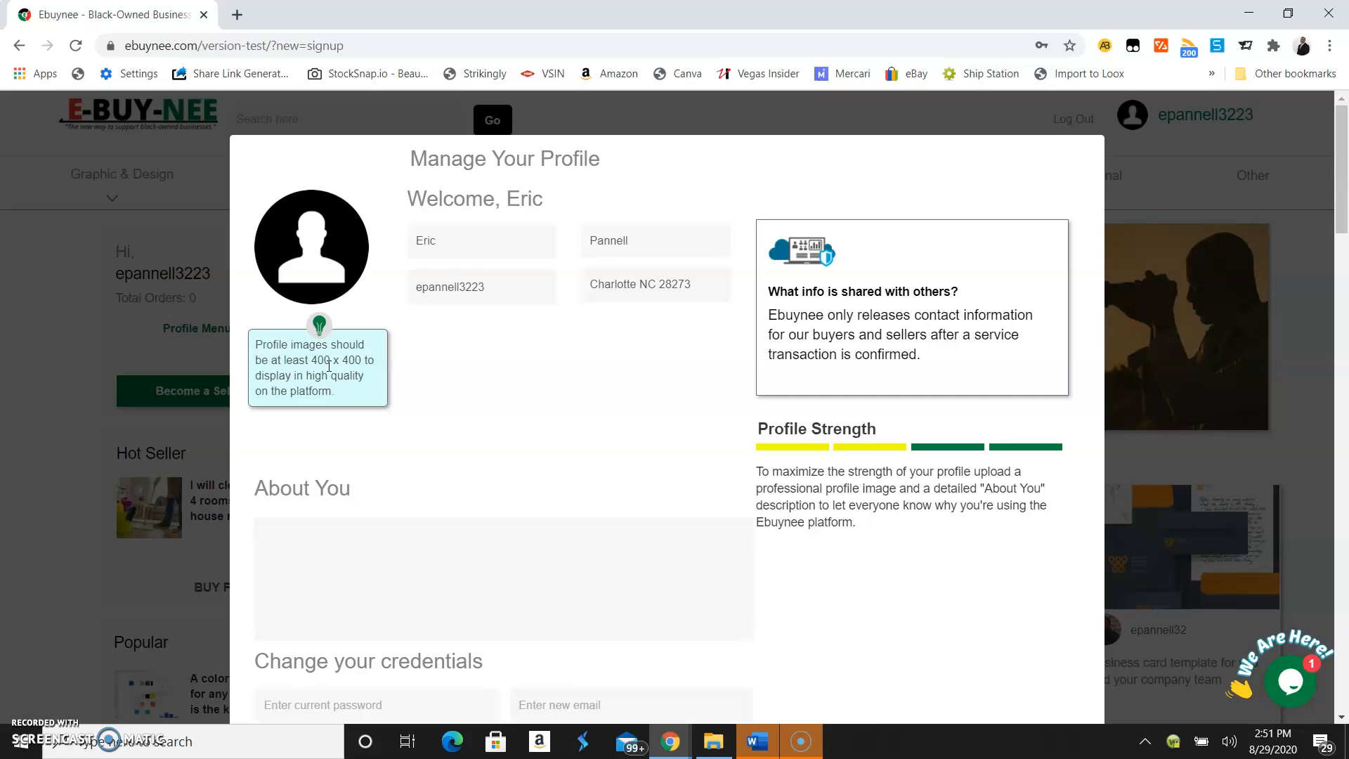
left_click(326, 376)
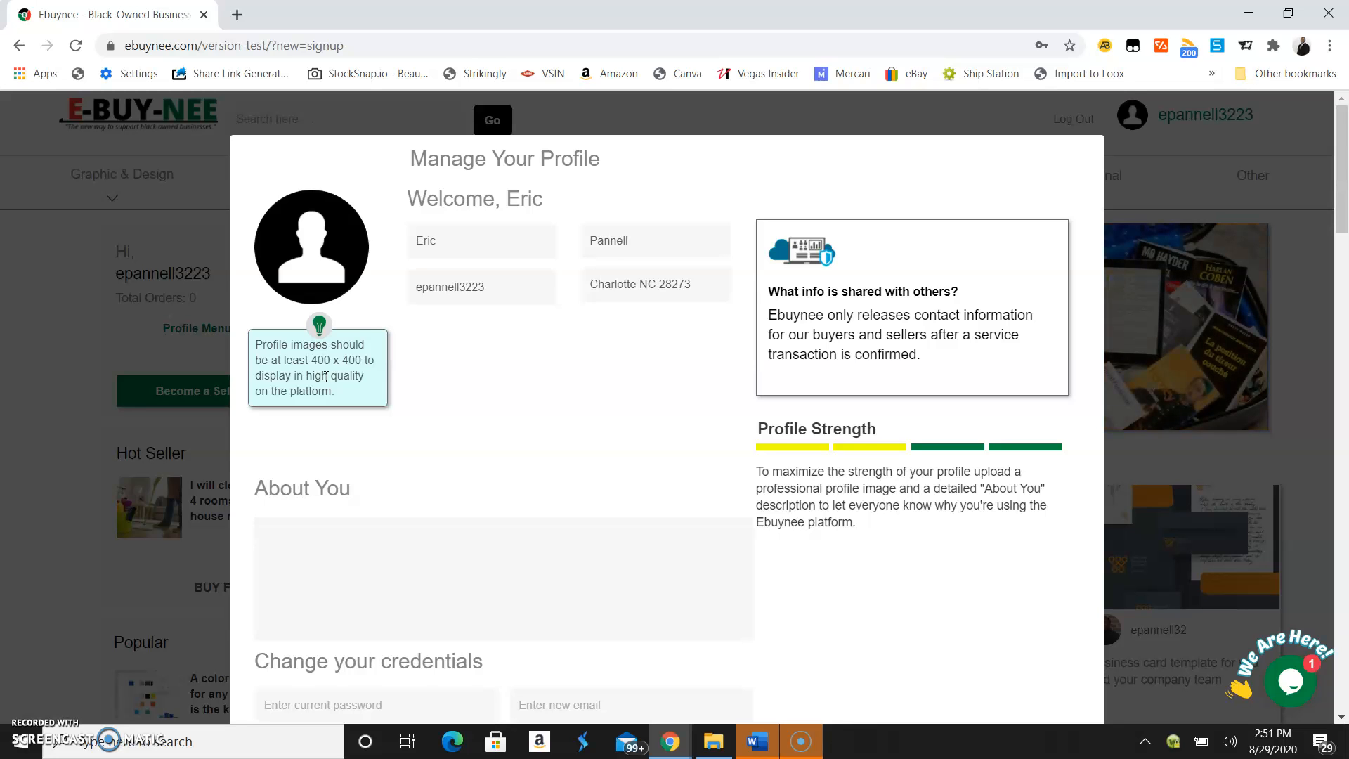
Upload the portrait photo from the Pictures folder as the profile picture
left_click(322, 268)
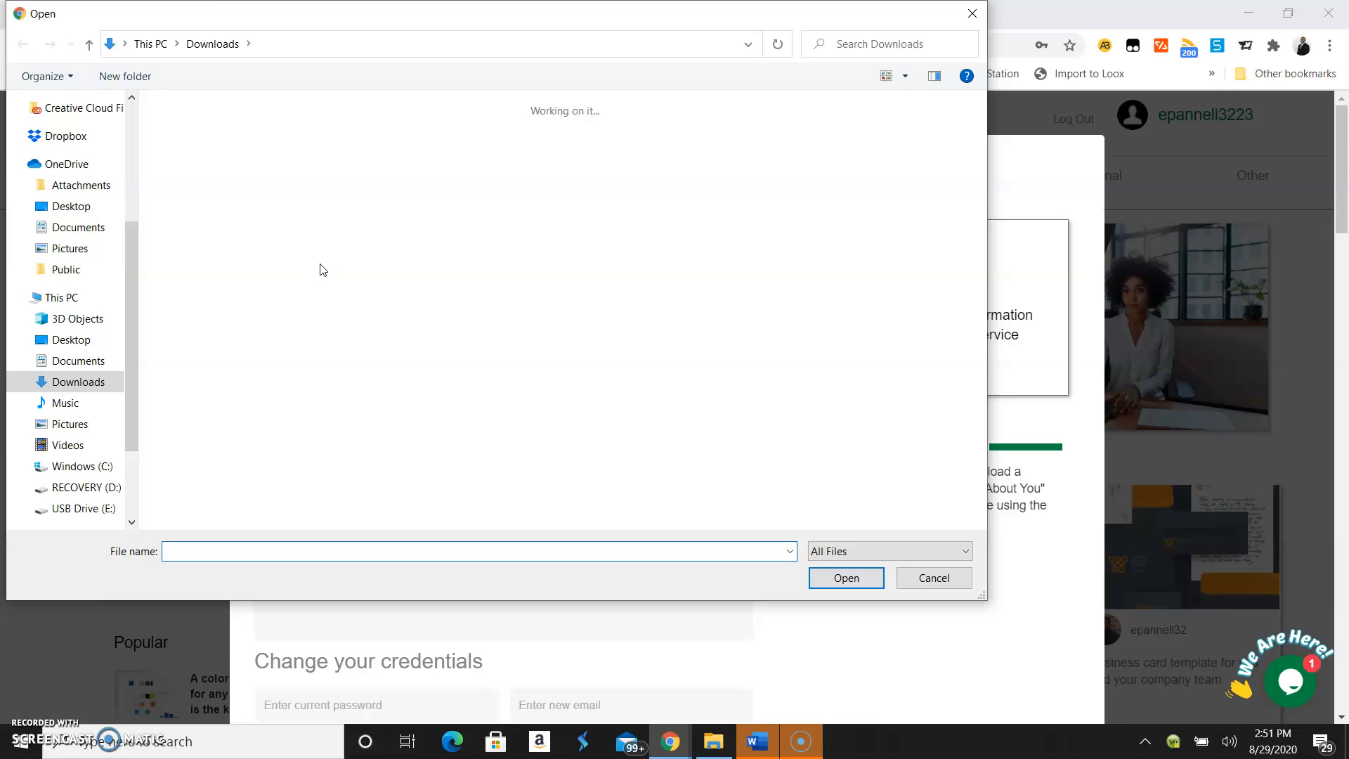
left_click(71, 251)
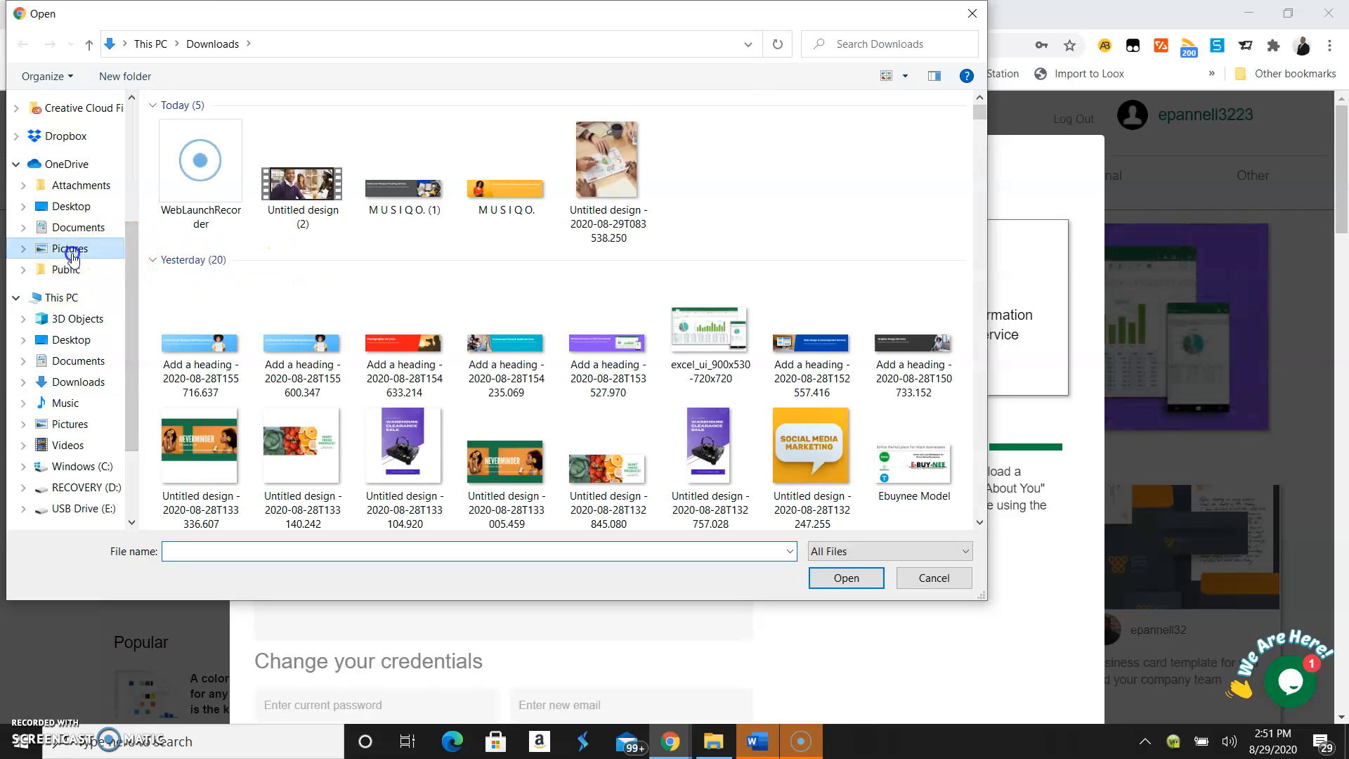
left_click(719, 153)
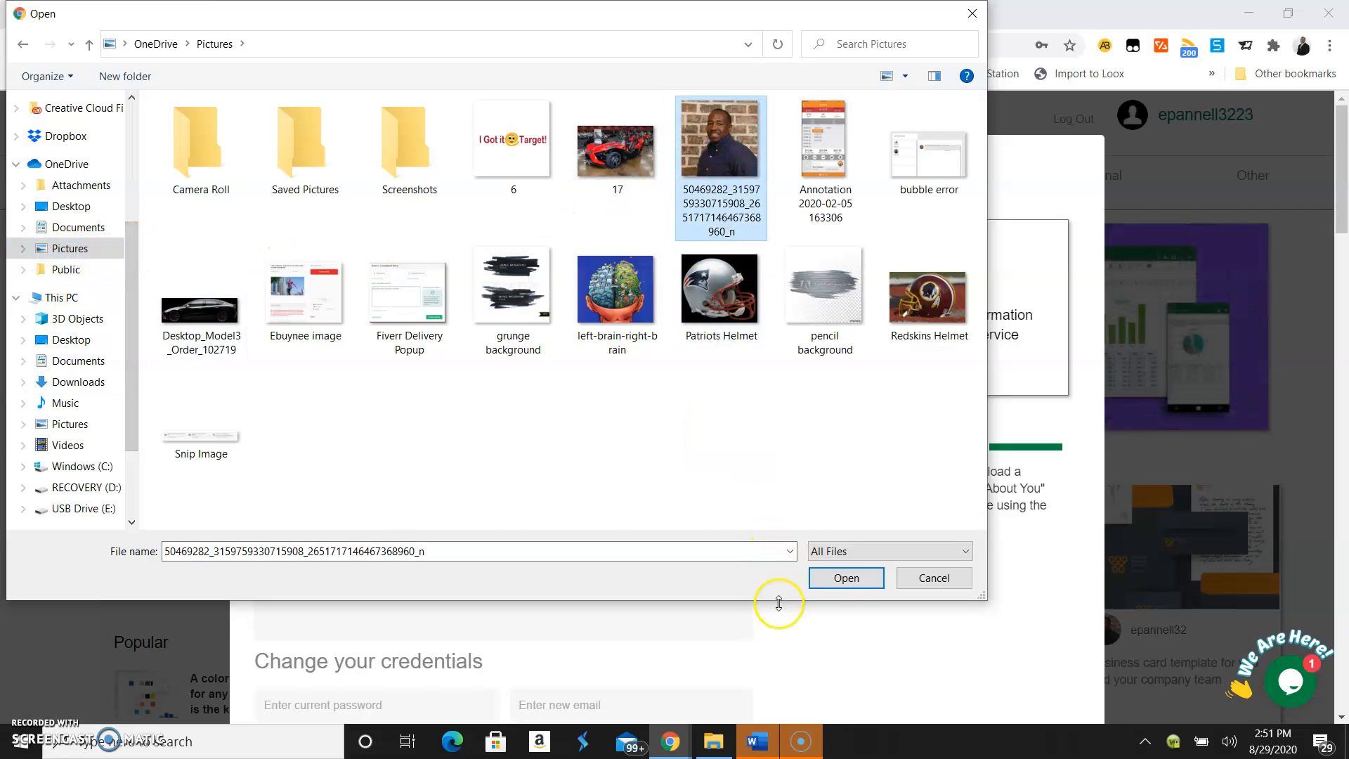
left_click(847, 578)
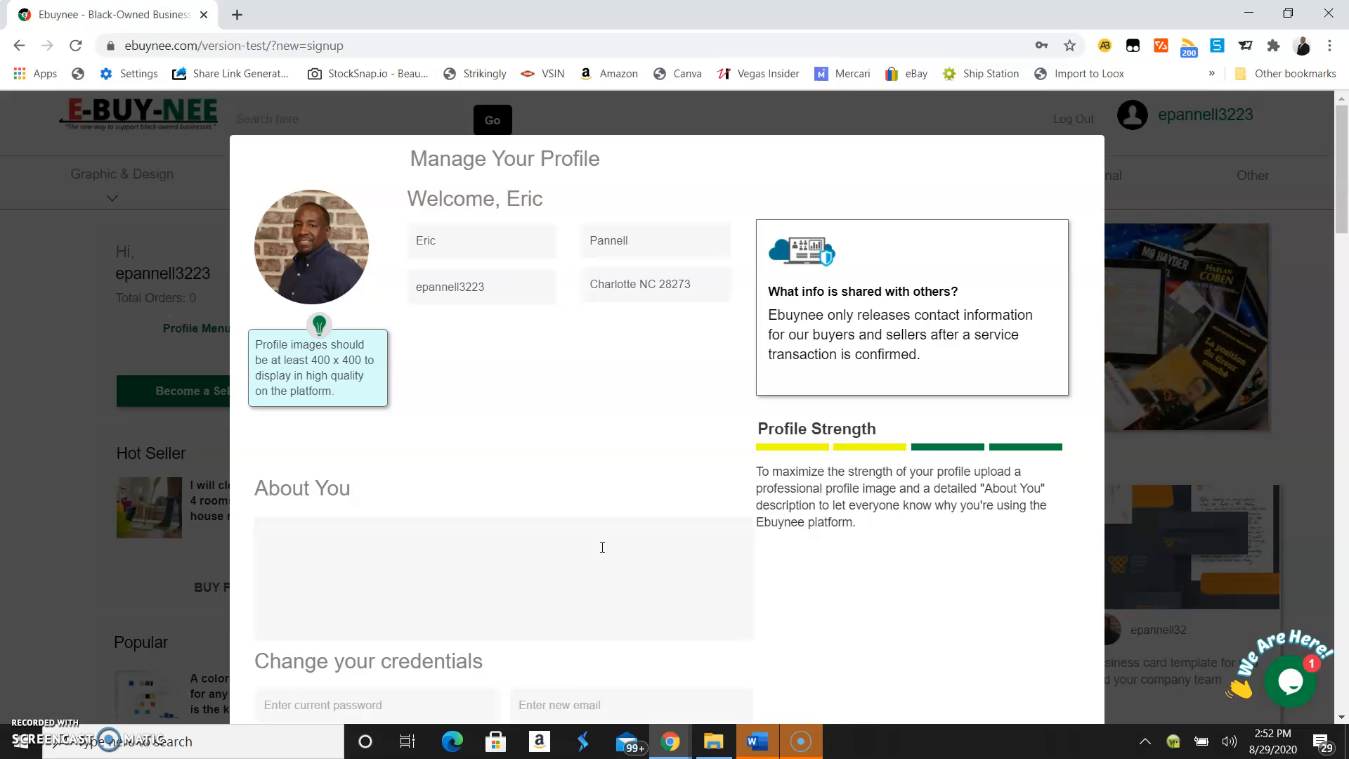
Begin About You with 20+ years of project and change management experience and an MBA
left_click(597, 548)
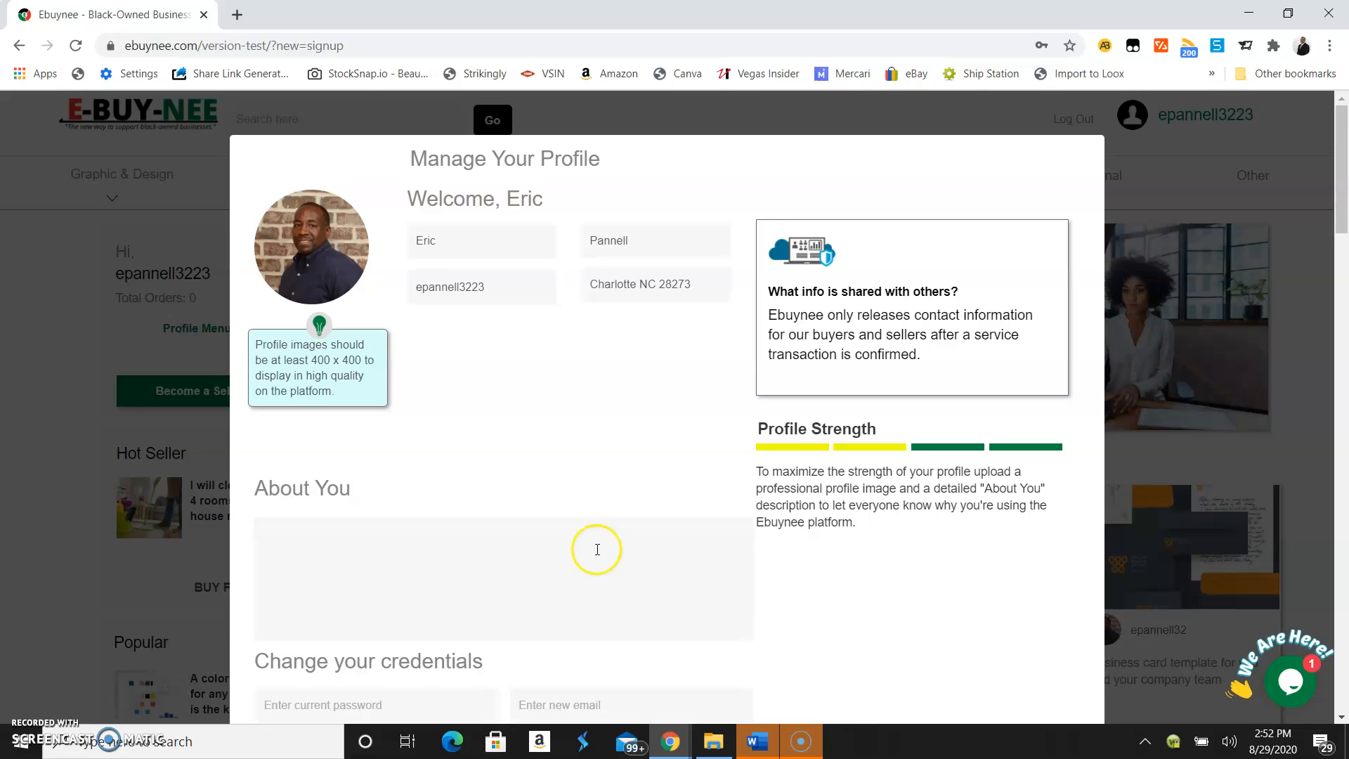
left_click(577, 556)
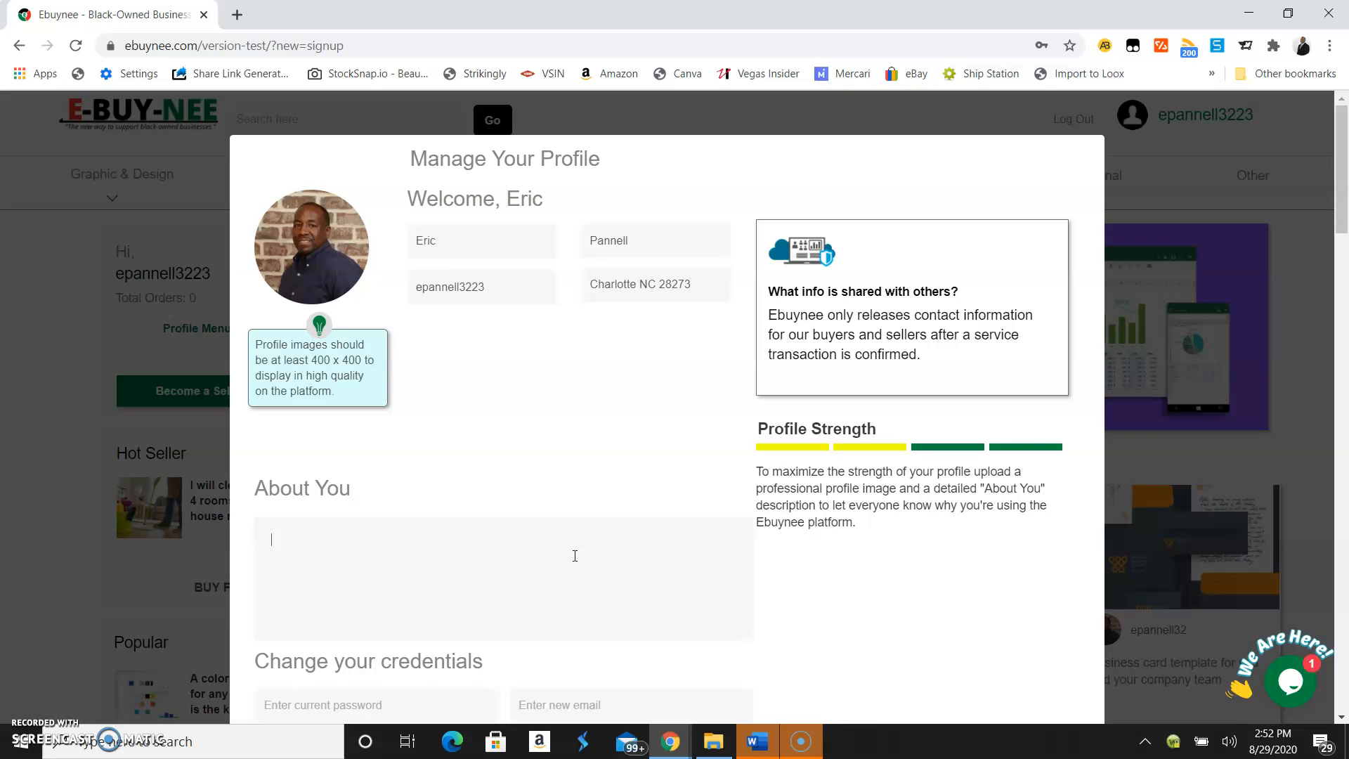
type("I have over 20")
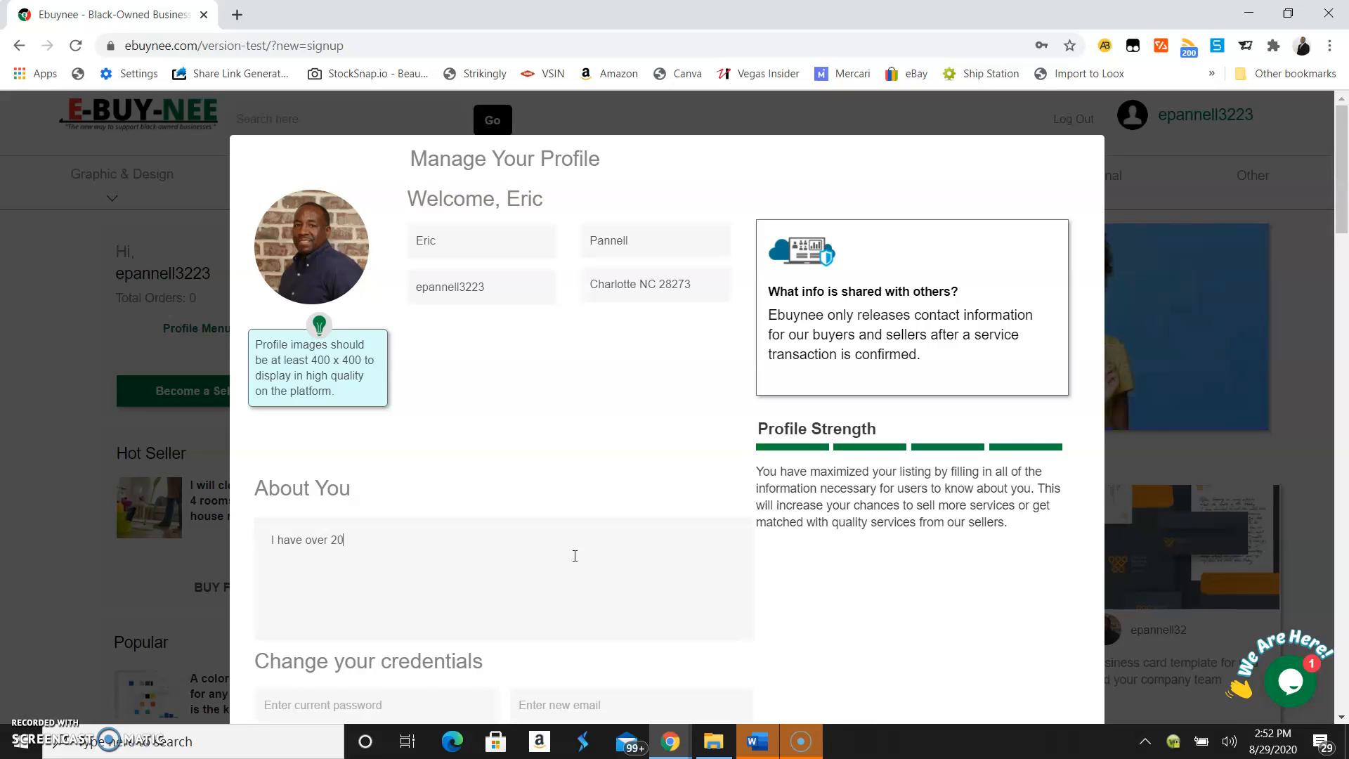
type("+ years")
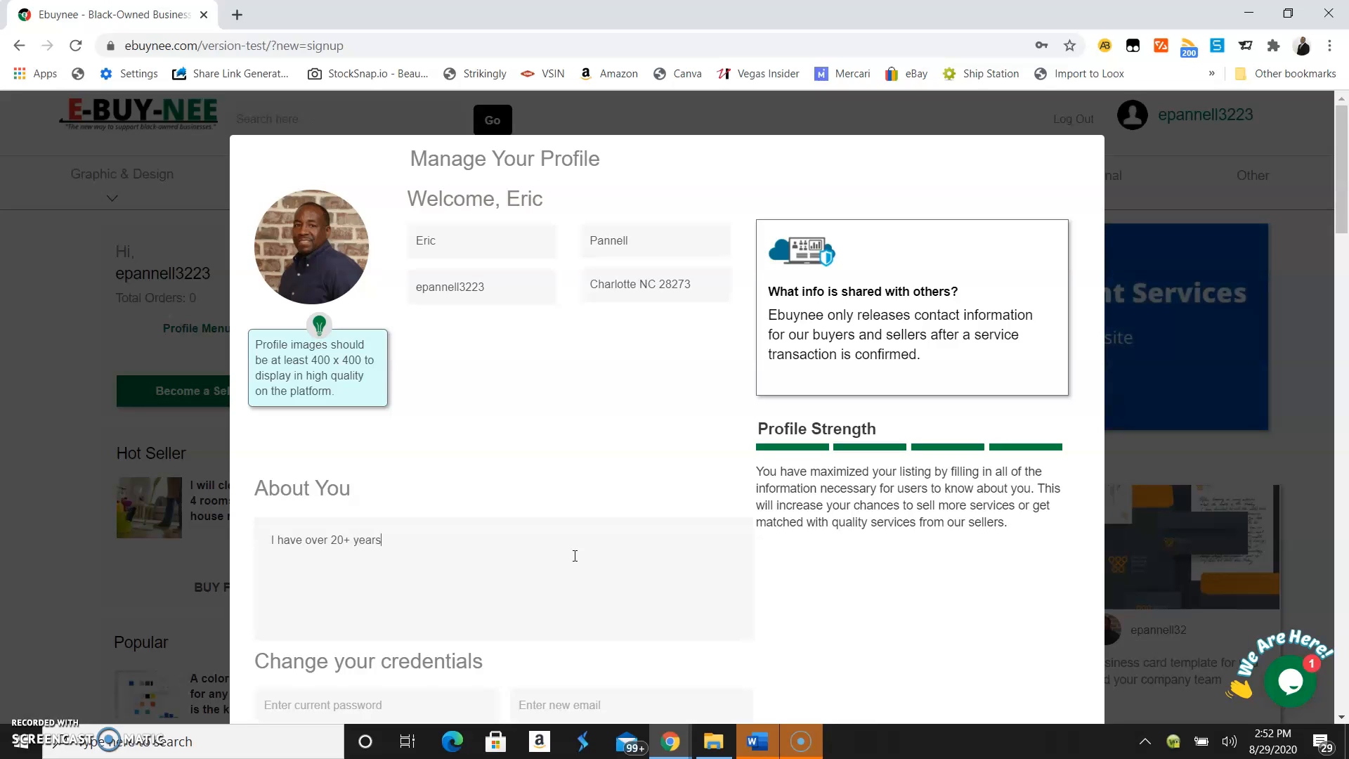
type(" of Project and chChange Management Experience. with")
key("BackSpace")
type("I have a")
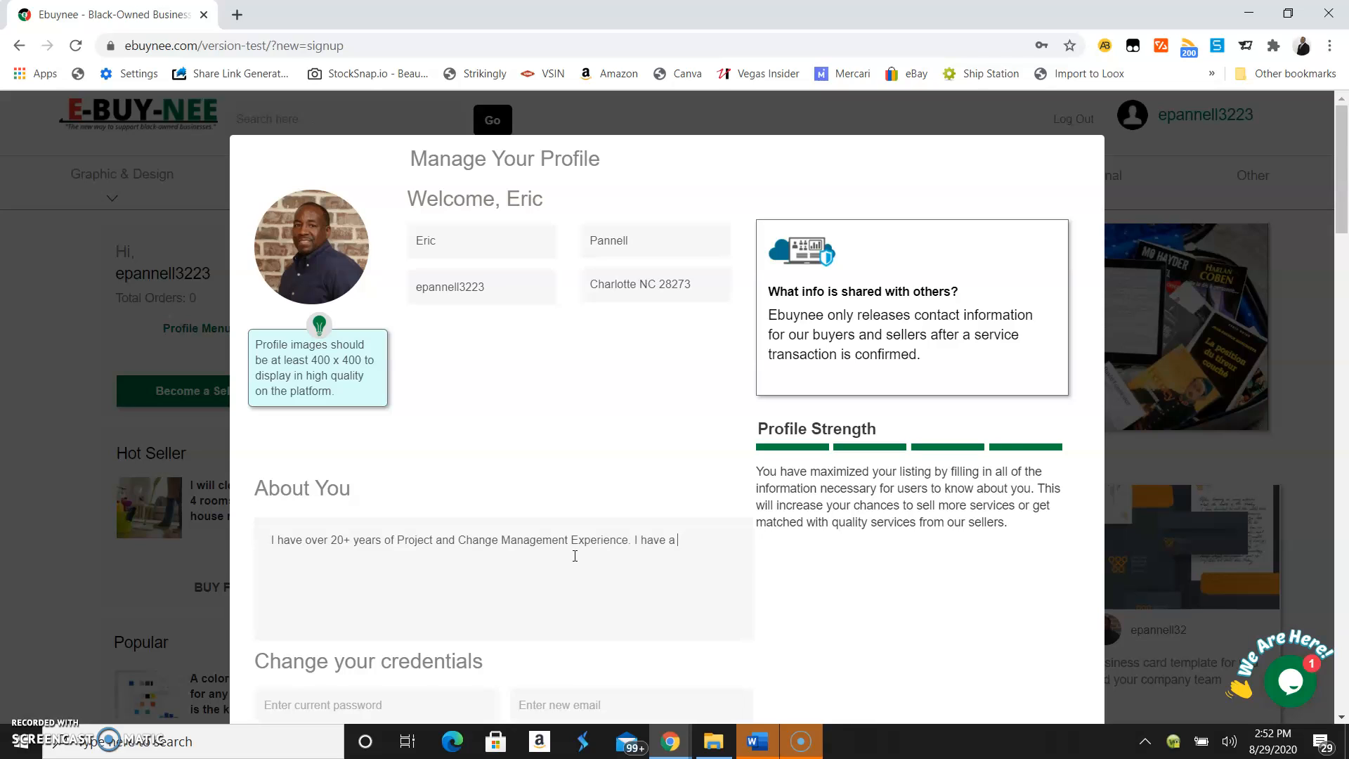
type("n MBA in both Managment and")
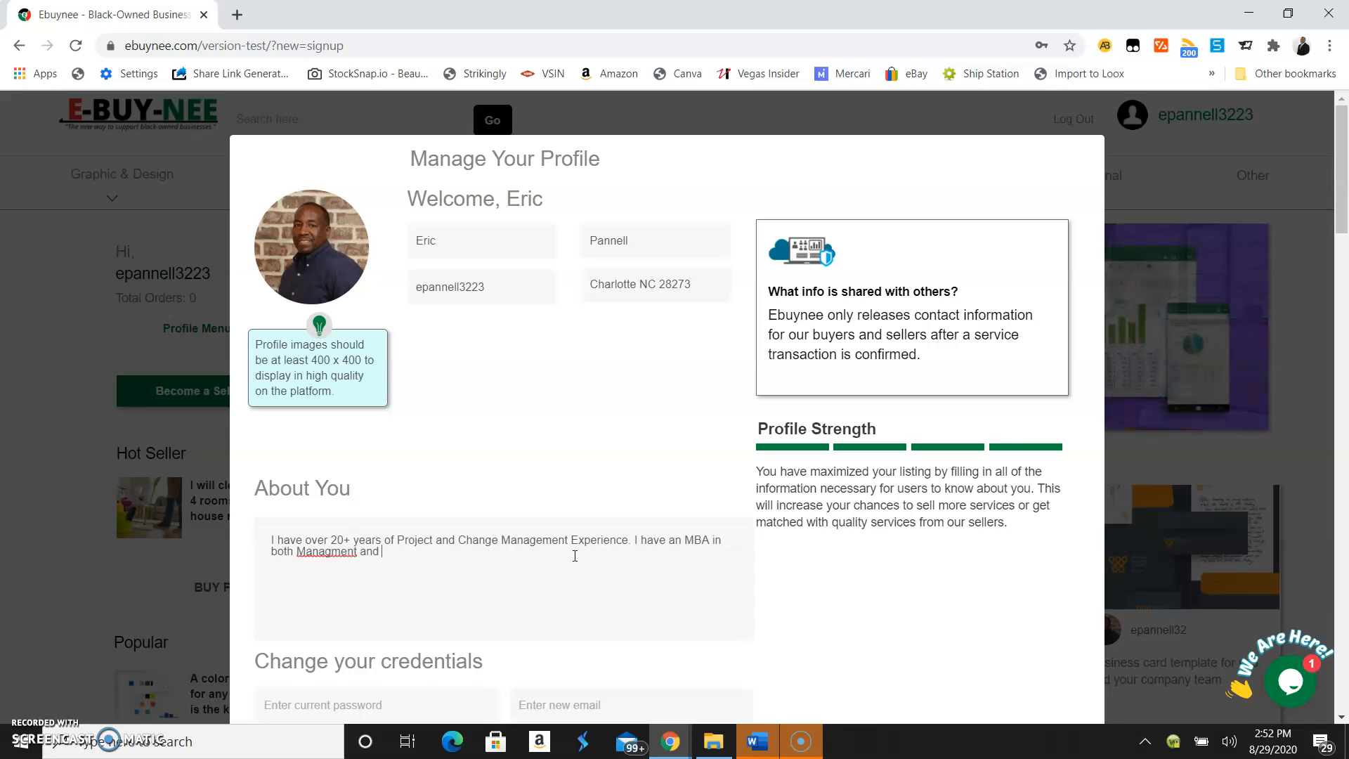
key("BackSpace")
key("BackSpace")
key("BackSpace")
key("BackSpace")
key("BackSpace")
key("BackSpace")
key("BackSpace")
key("BackSpace")
key("BackSpace")
type("ement and Project")
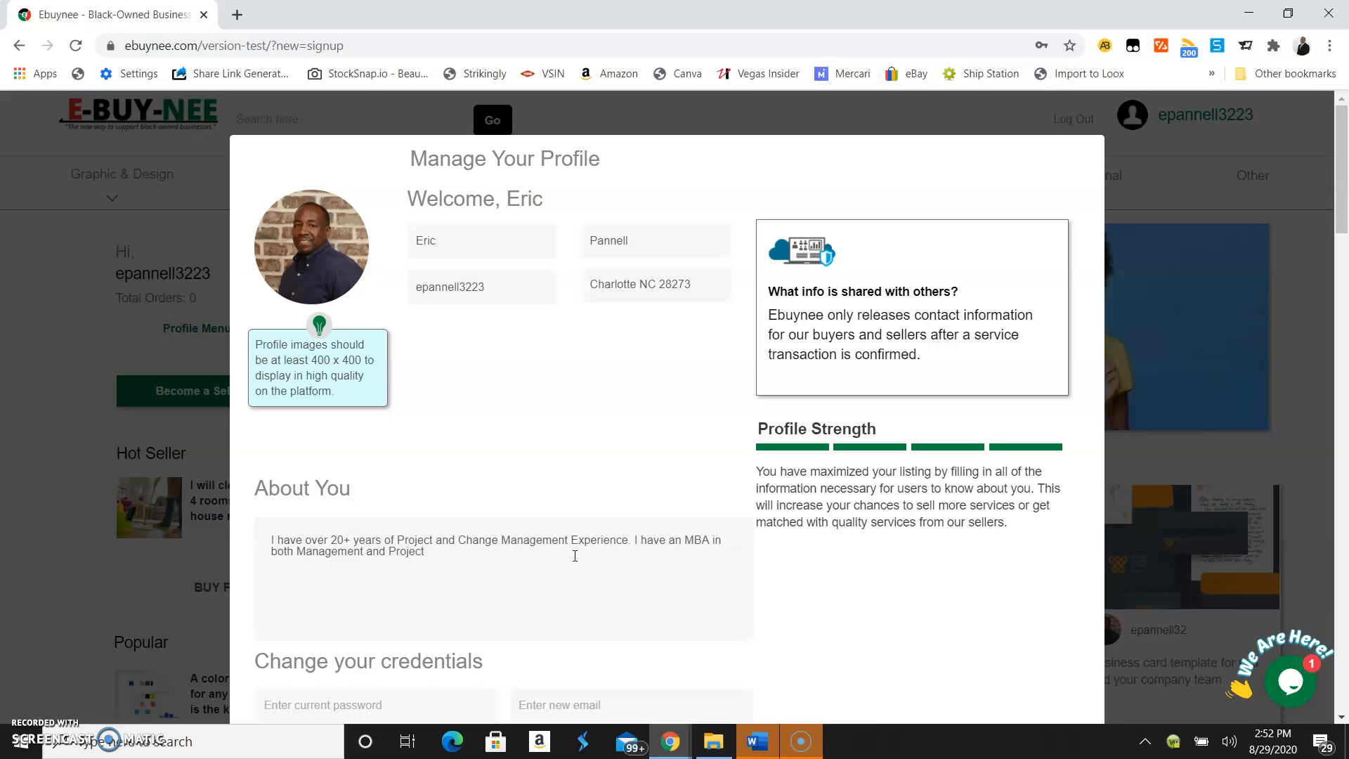
type(" Management. I")
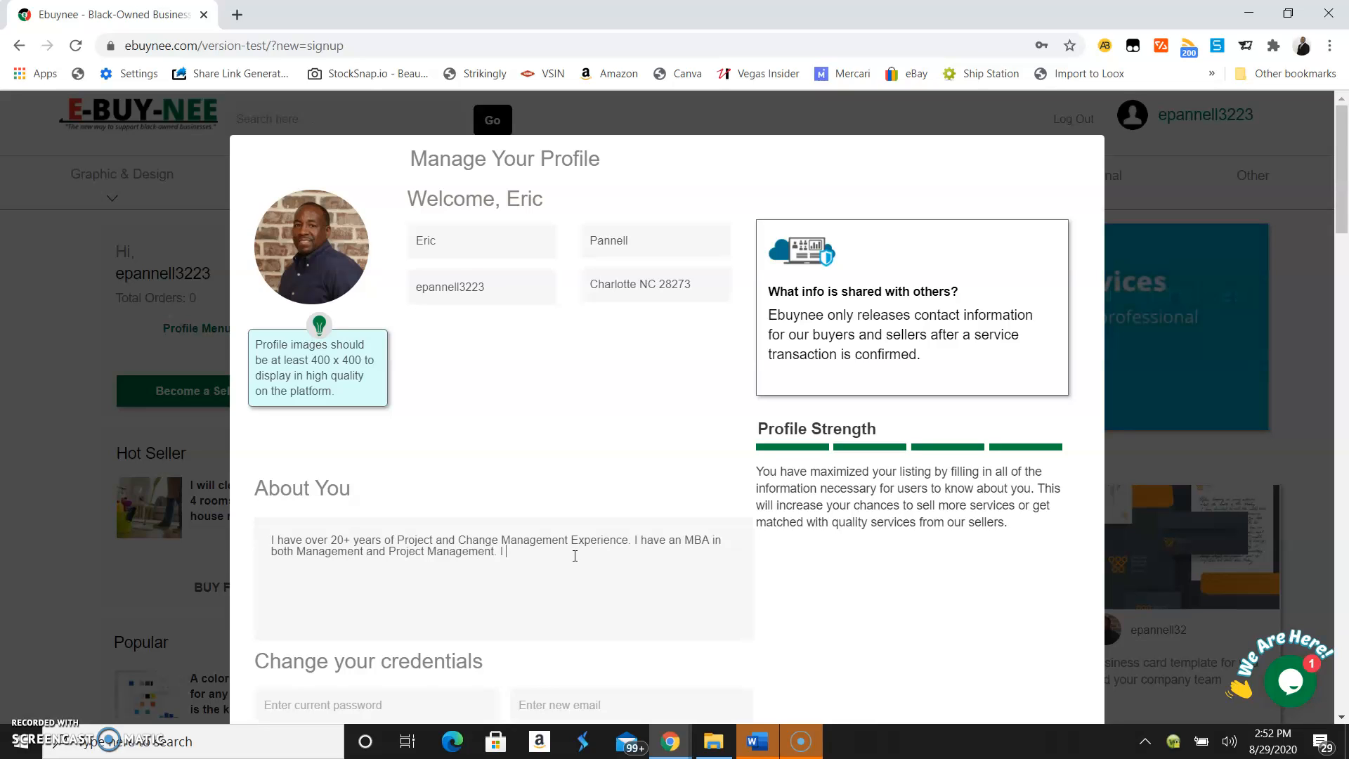
key("BackSpace")
type("Add")
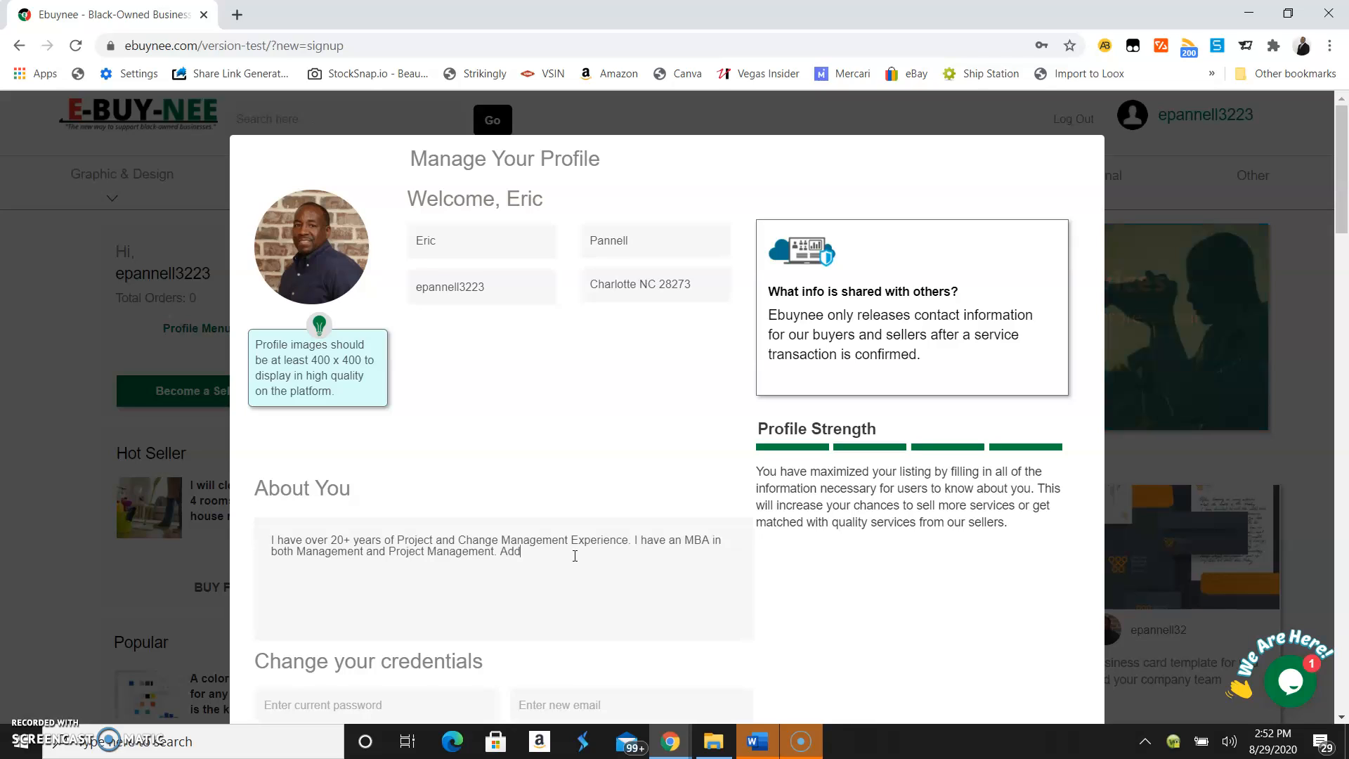
type("itionally, I have over 6")
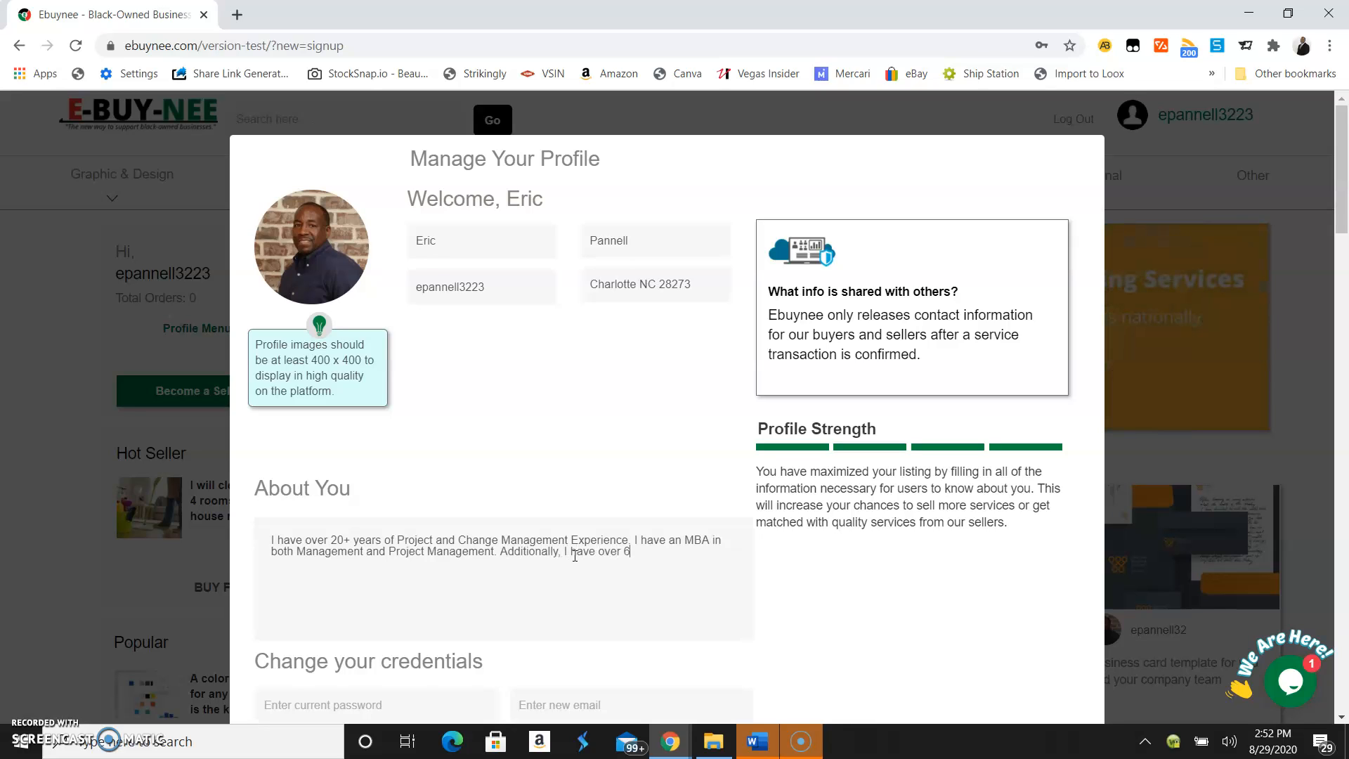
type("+ years of freelance and stat")
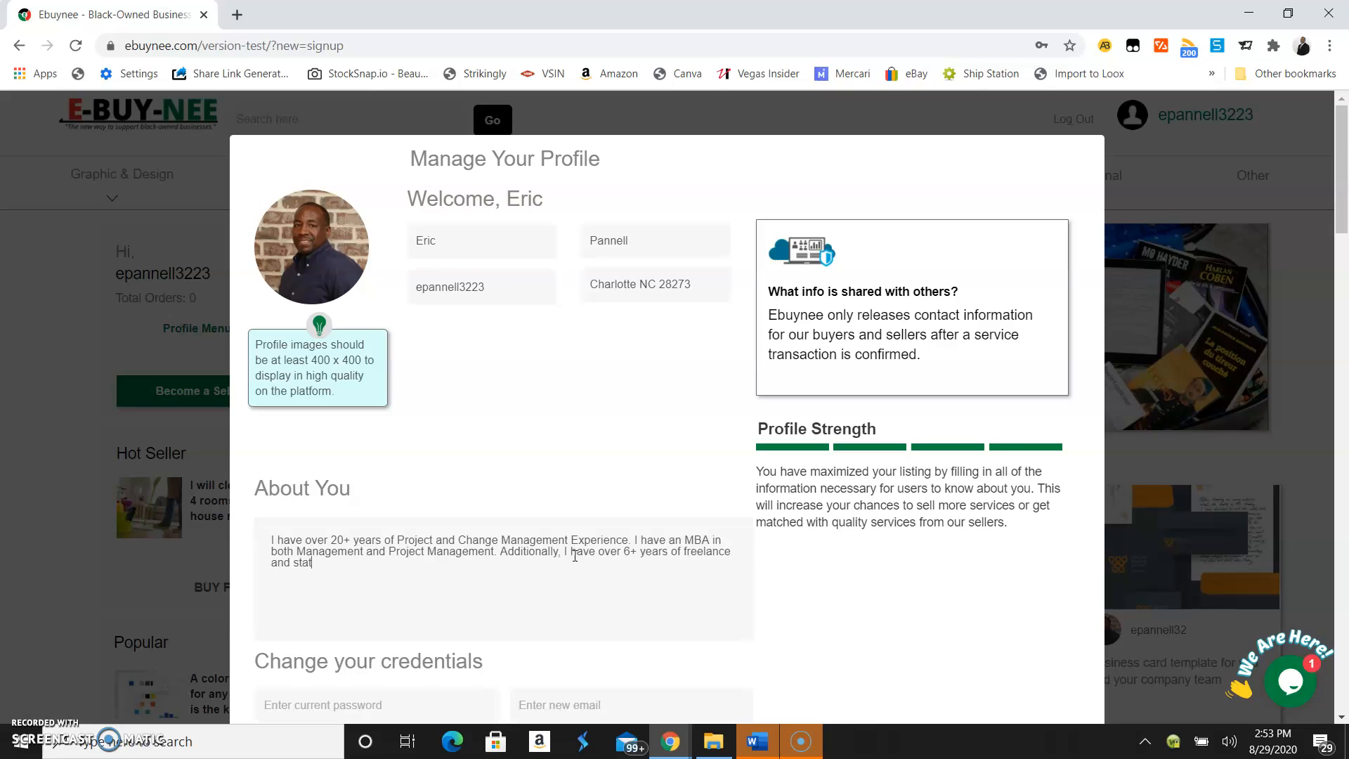
Add 6+ years of freelance/startup experience and specialties: Graphic, Web, Mock-up, Logo Design, Photo Editing
key("BackSpace")
type("rtup experience. ")
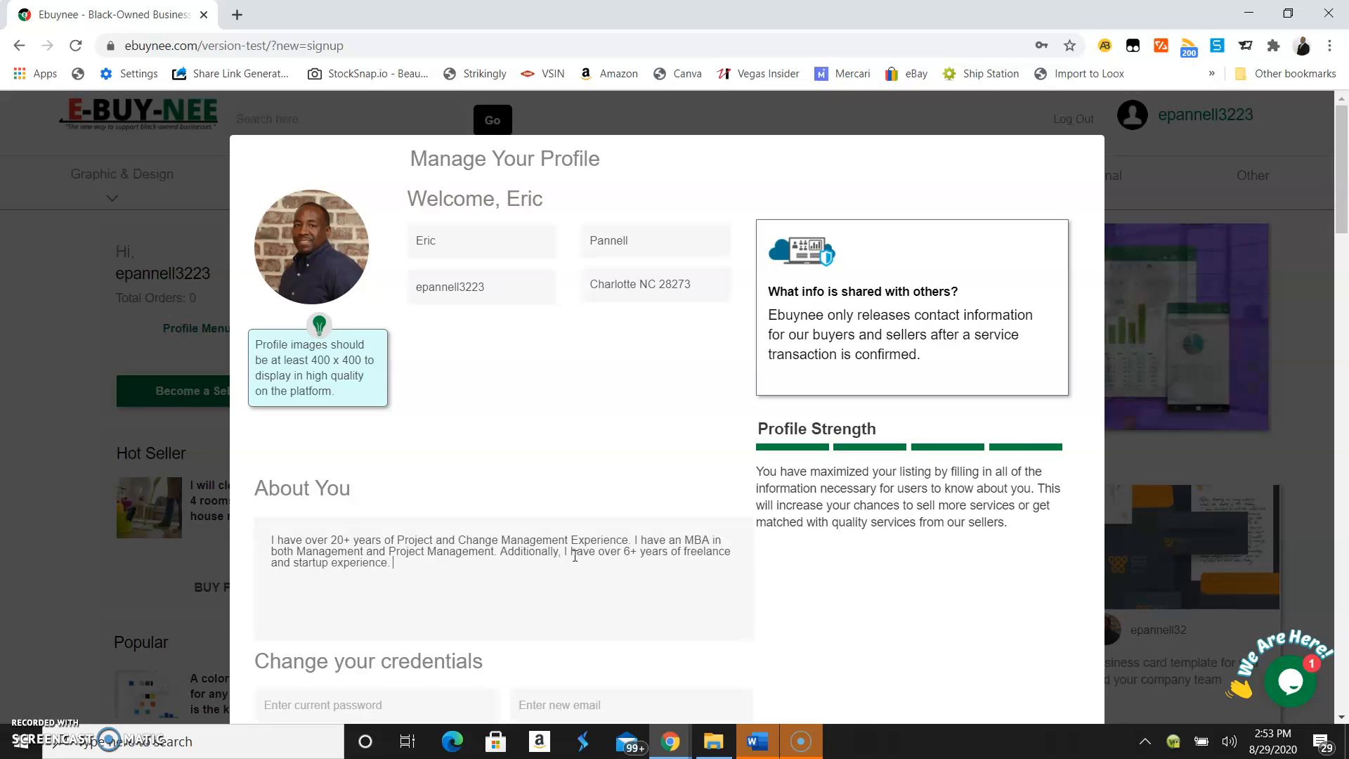
type("My areas o")
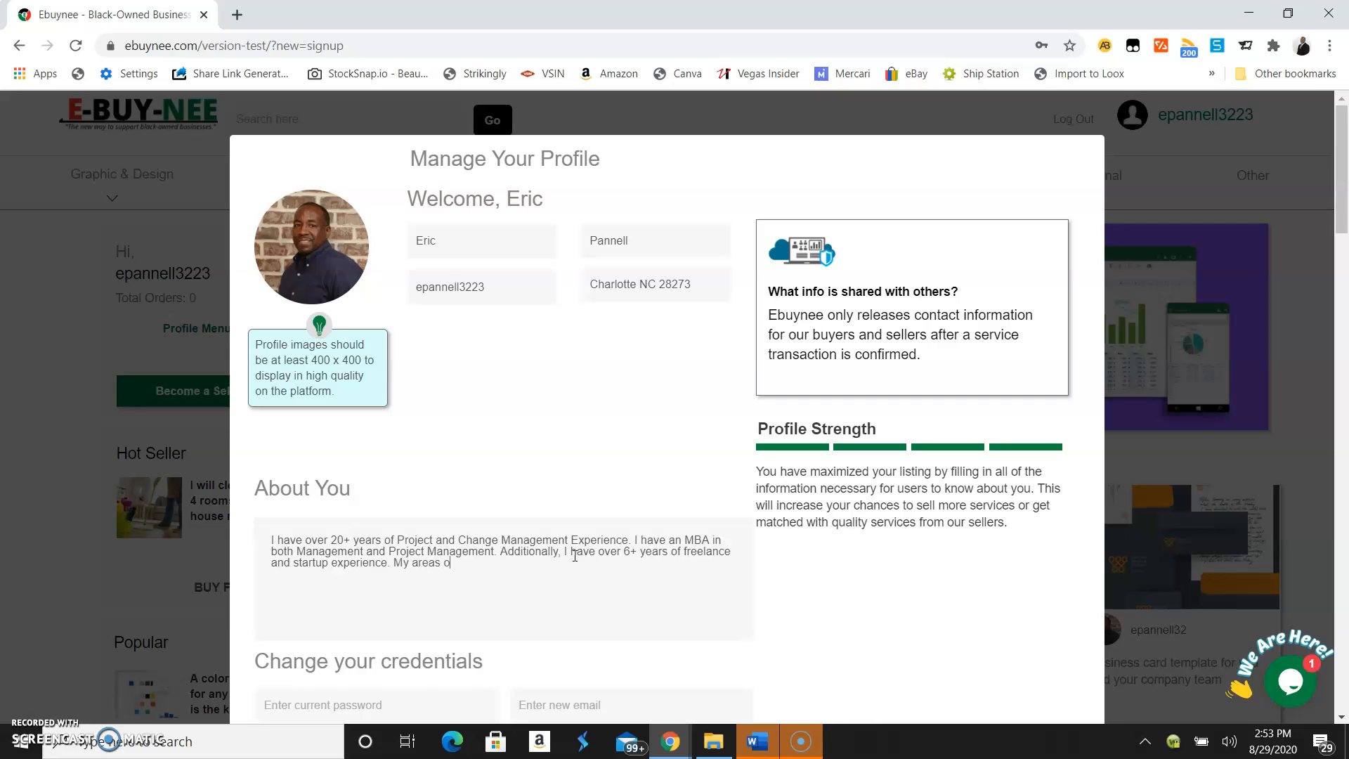
type("f specia")
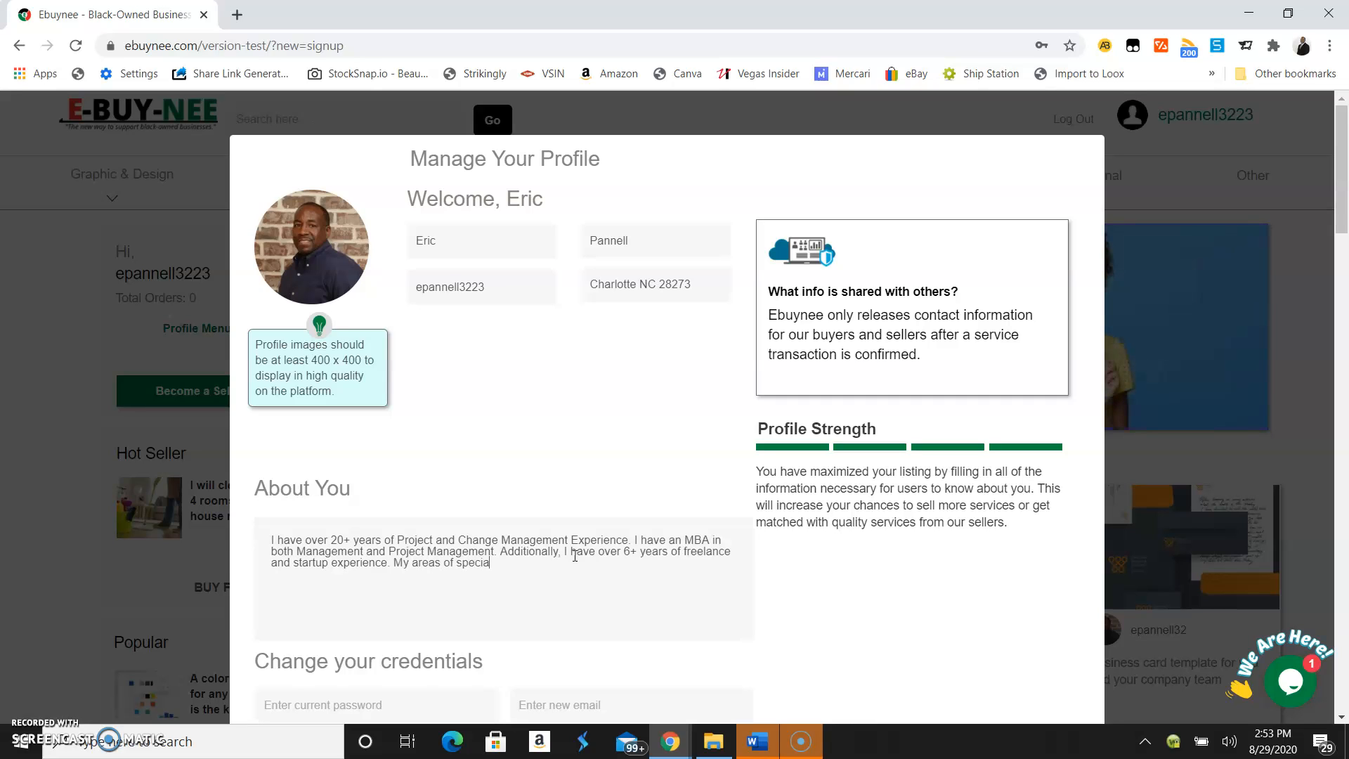
type("lties in")
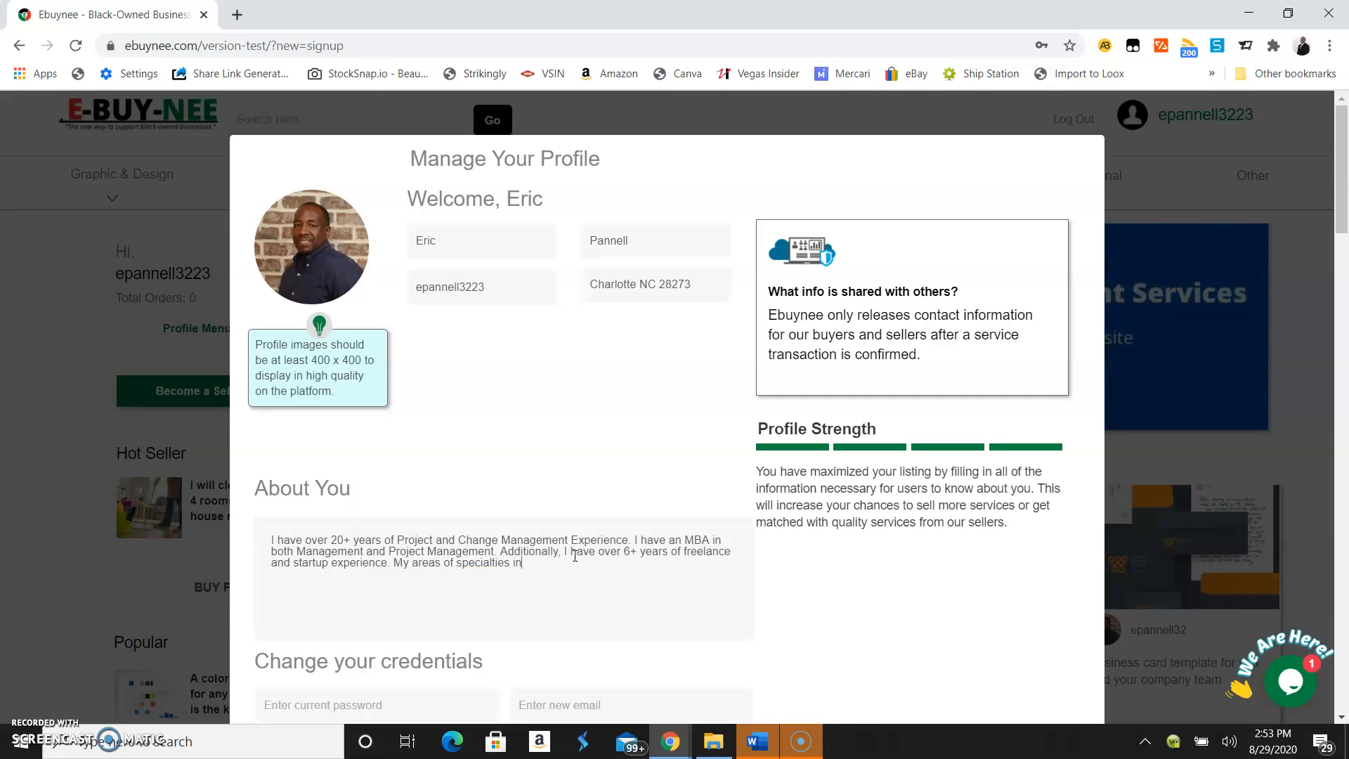
type("cludes: Graphic and Web ")
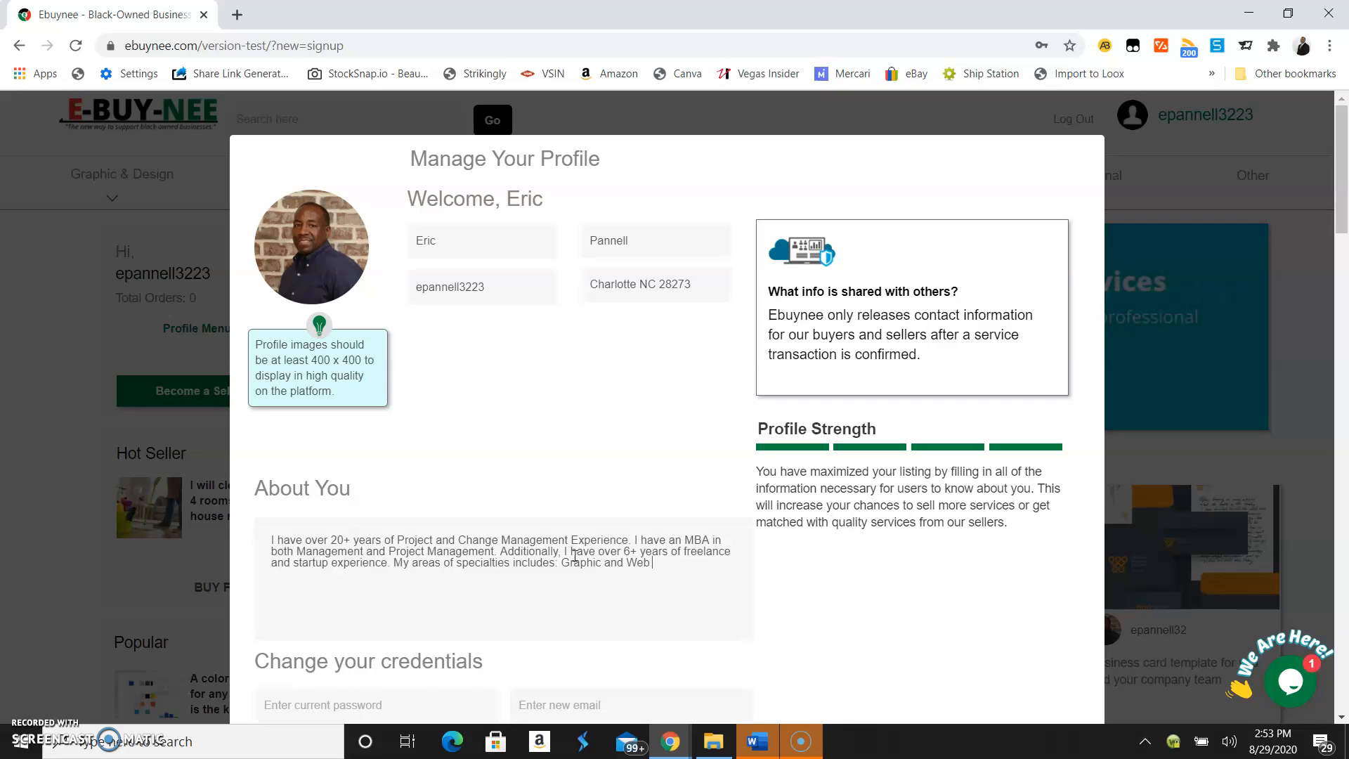
type("Design,")
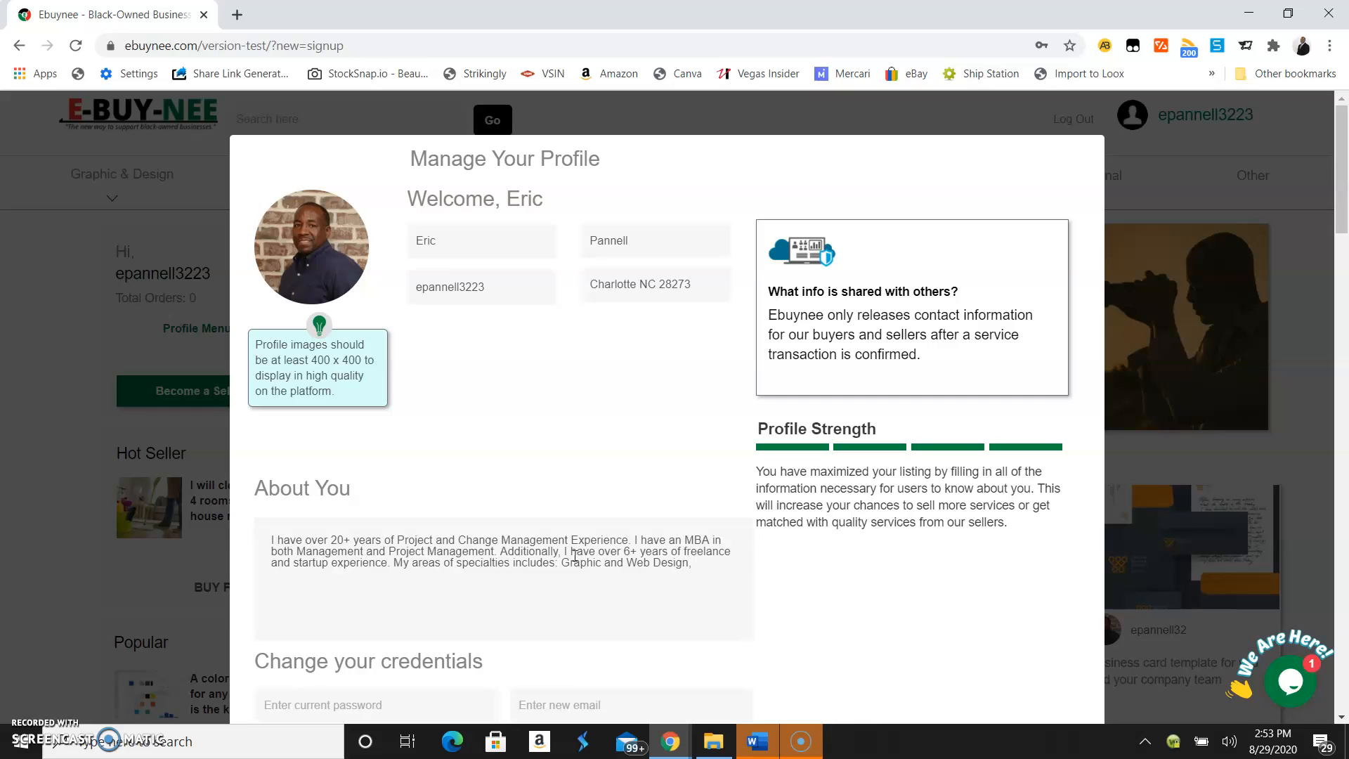
type(" Business")
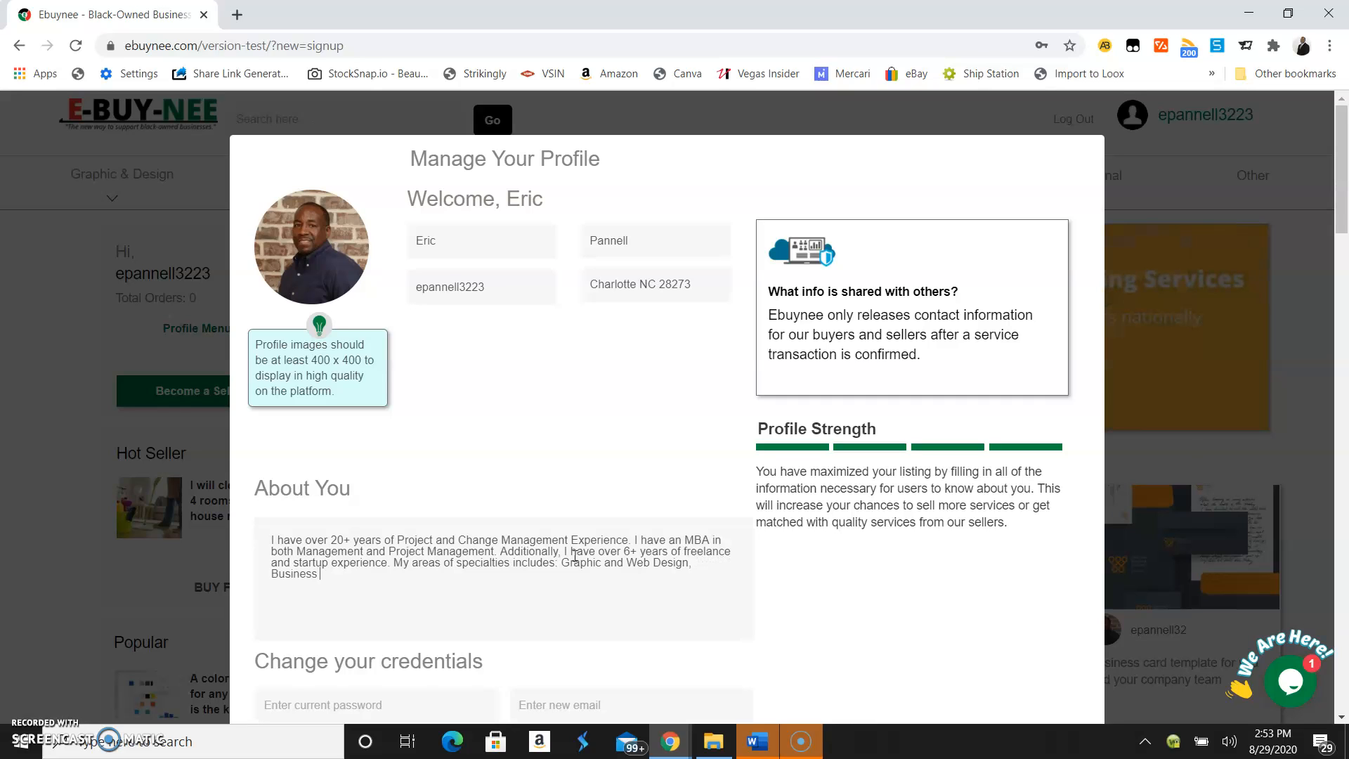
type(" Startups")
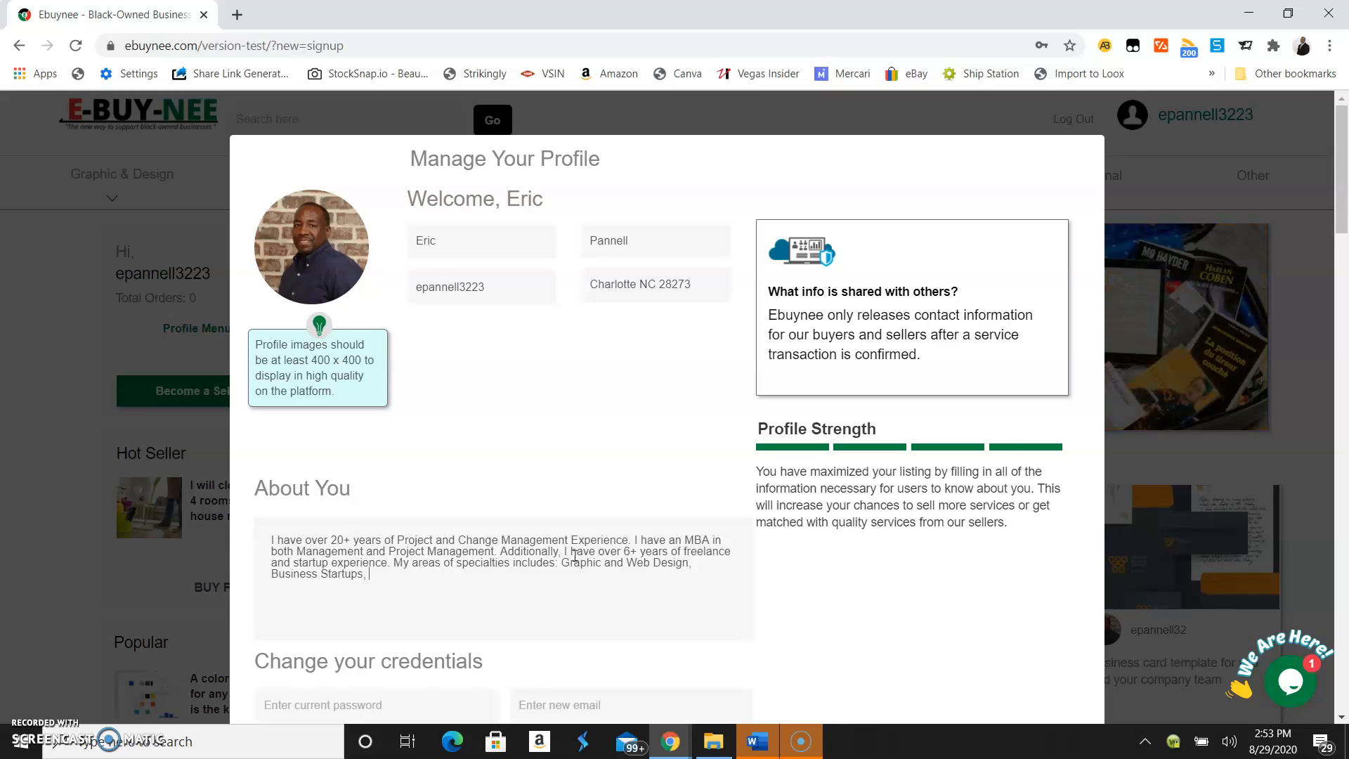
type(", T-Shir")
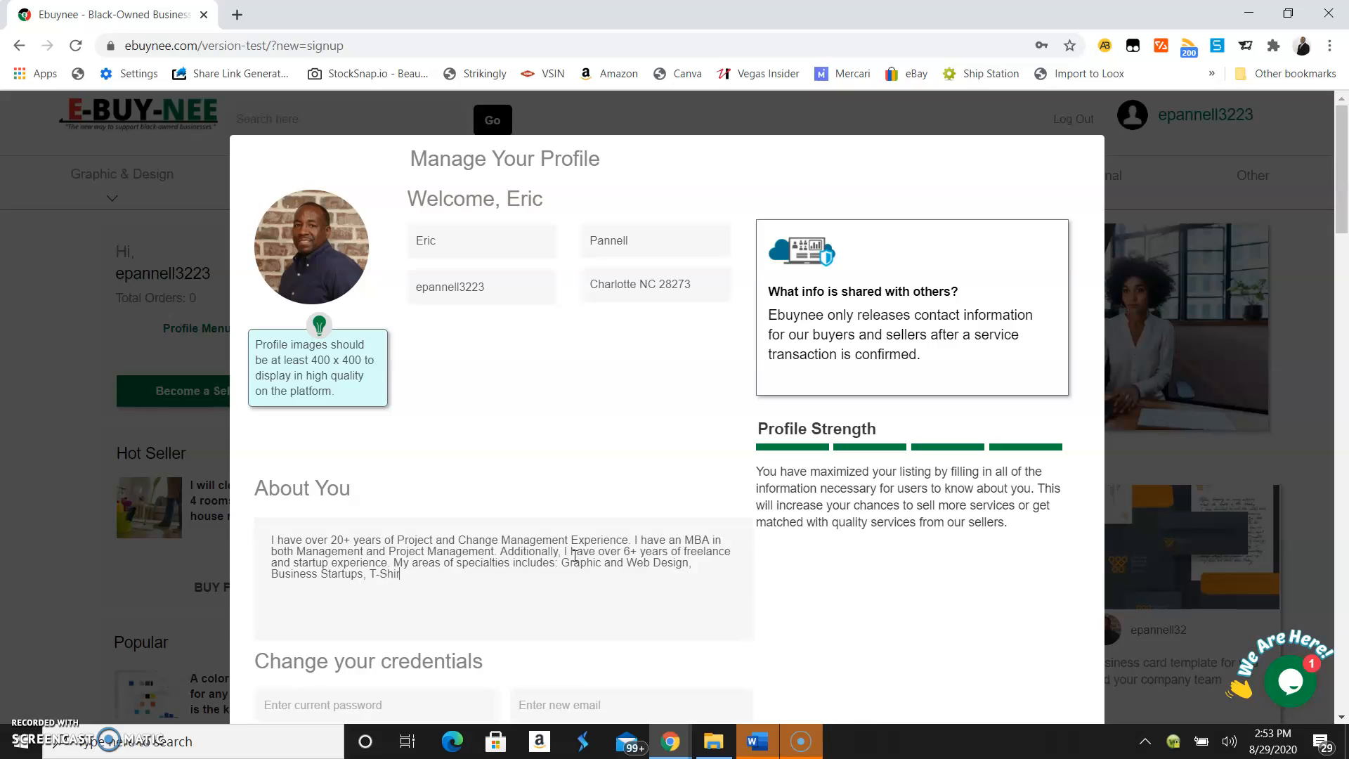
type("t Mokc")
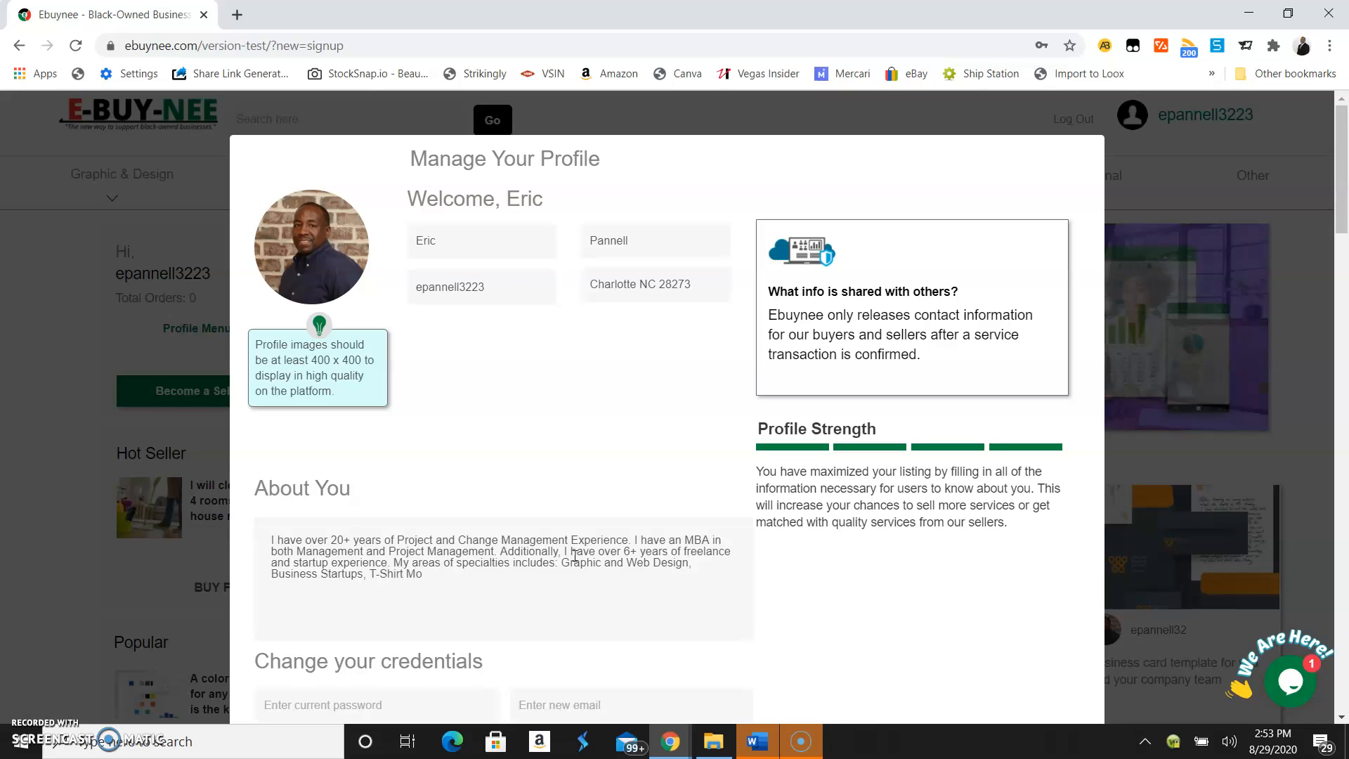
key("BackSpace")
type("ck-up Desigtn")
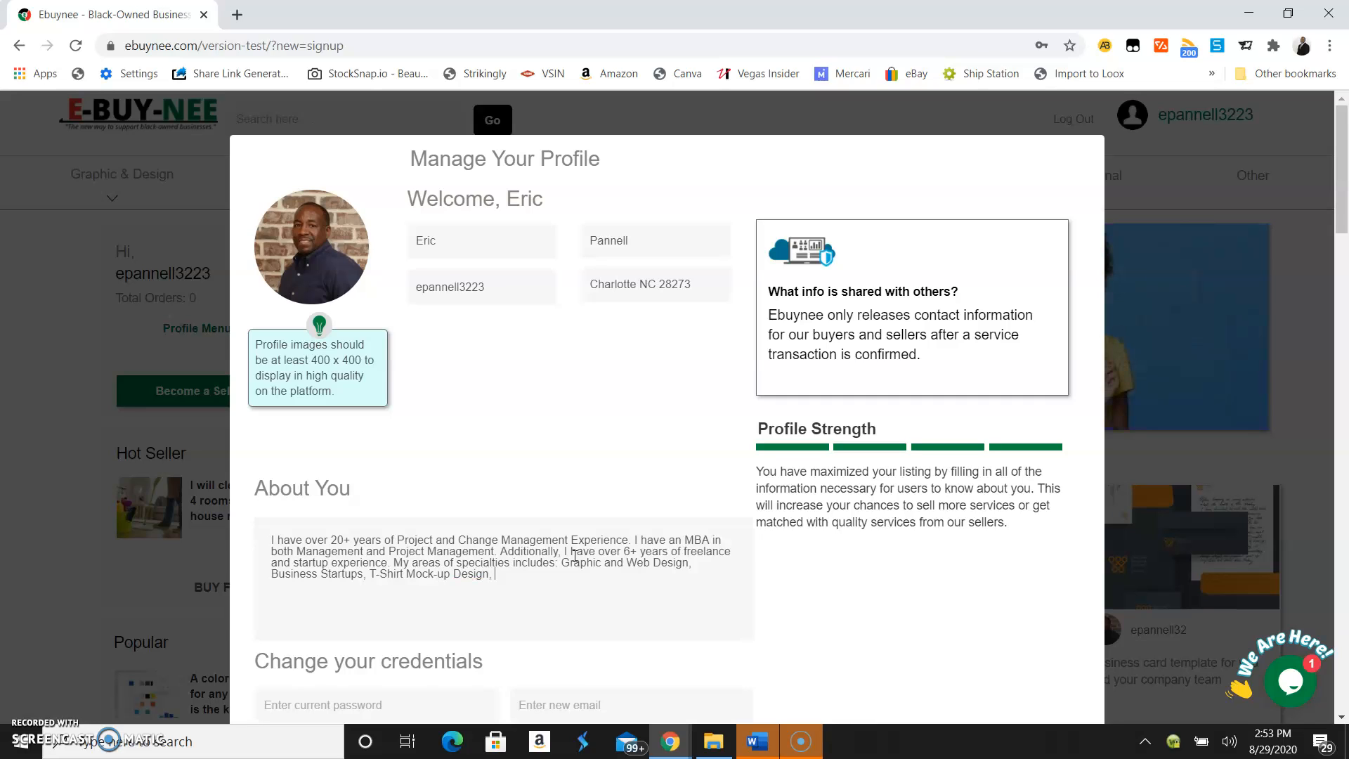
type(", Logo Desi")
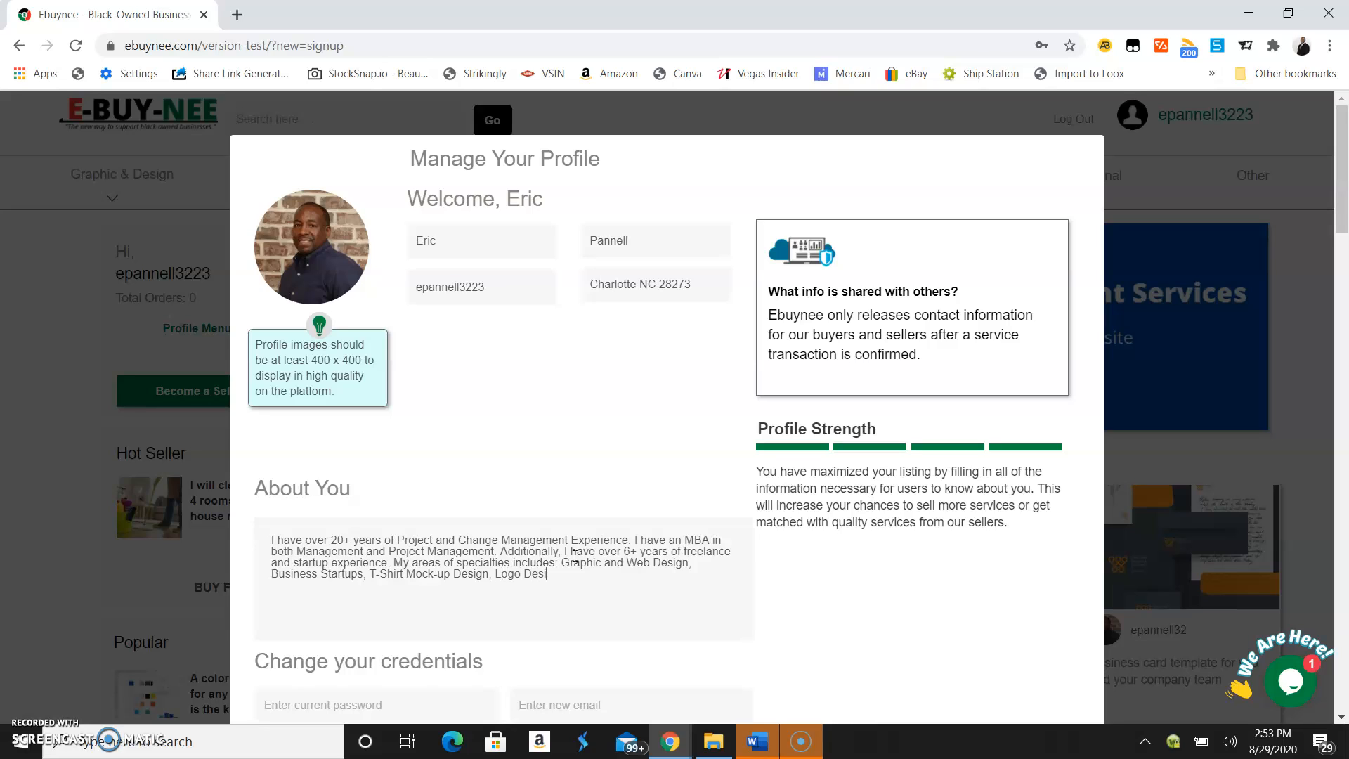
type("gn, and")
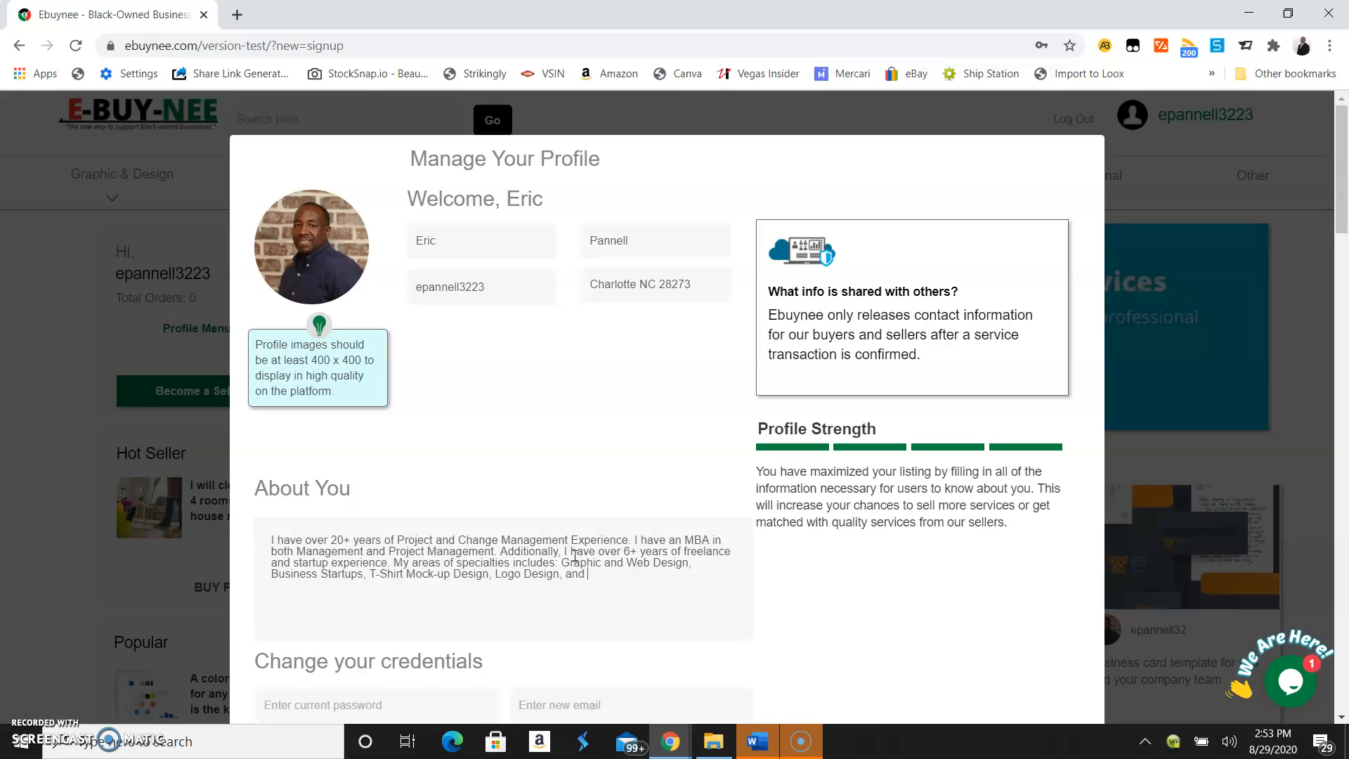
key("BackSpace")
key("BackSpace")
key("BackSpace")
key("BackSpace")
key("BackSpace")
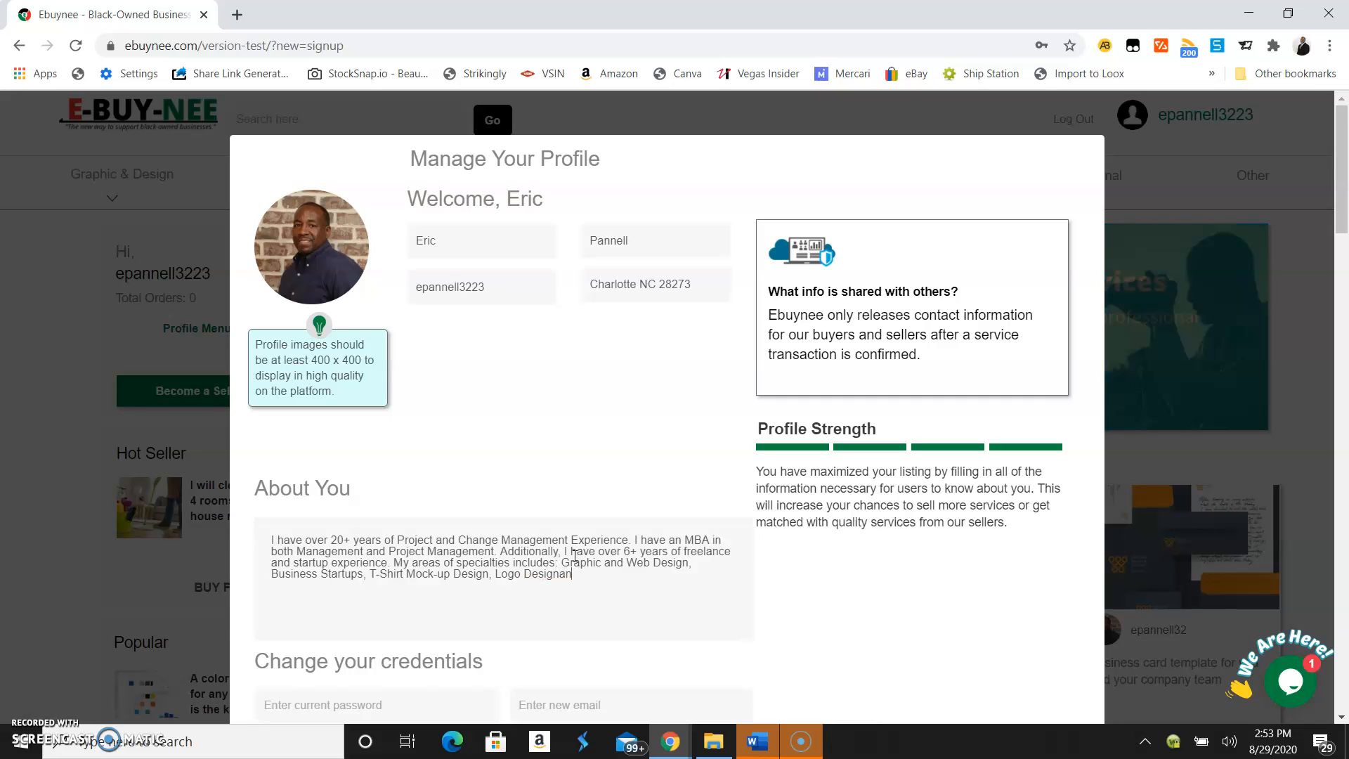
type("n and p")
key("BackSpace")
type("Photo Editing.")
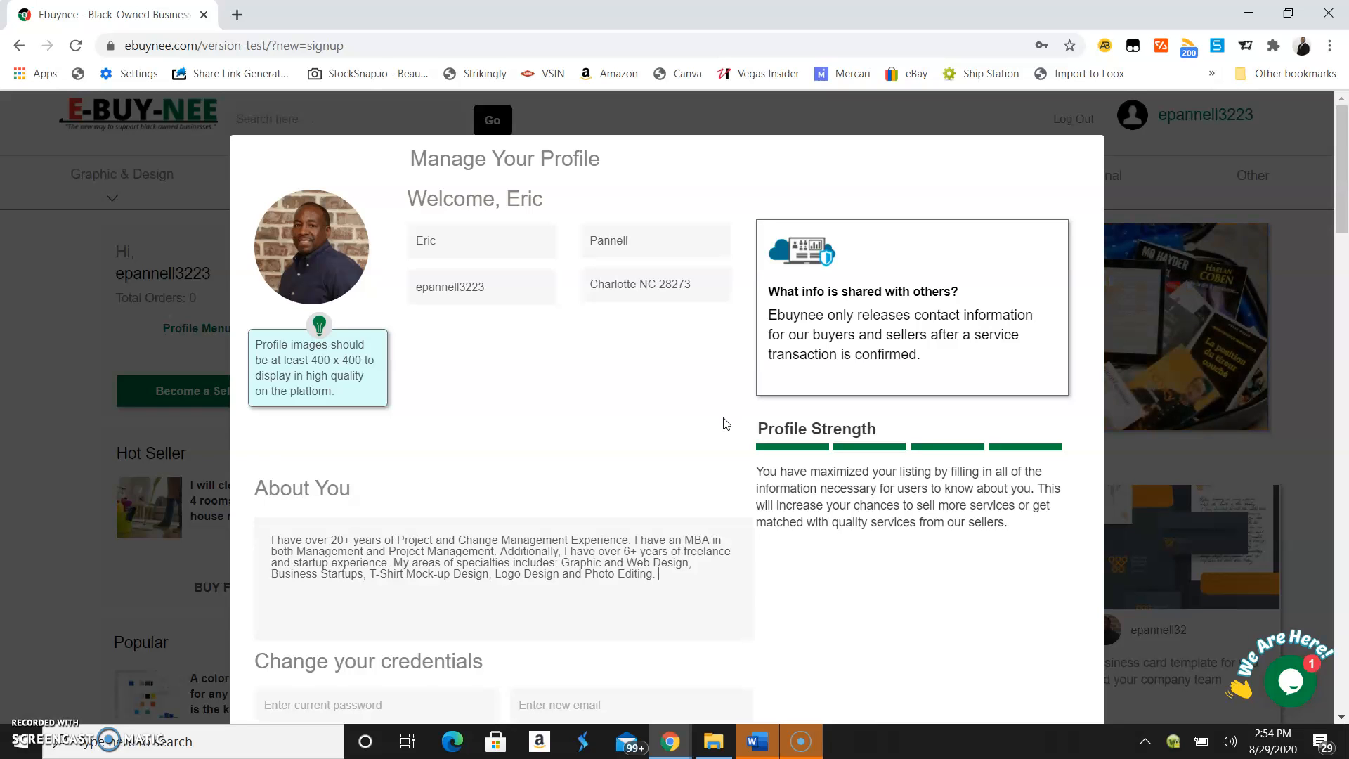
Scroll to the bottom of the profile dialog and save the account with Save My Account
left_click(717, 432)
scroll(718, 434, "down", 1)
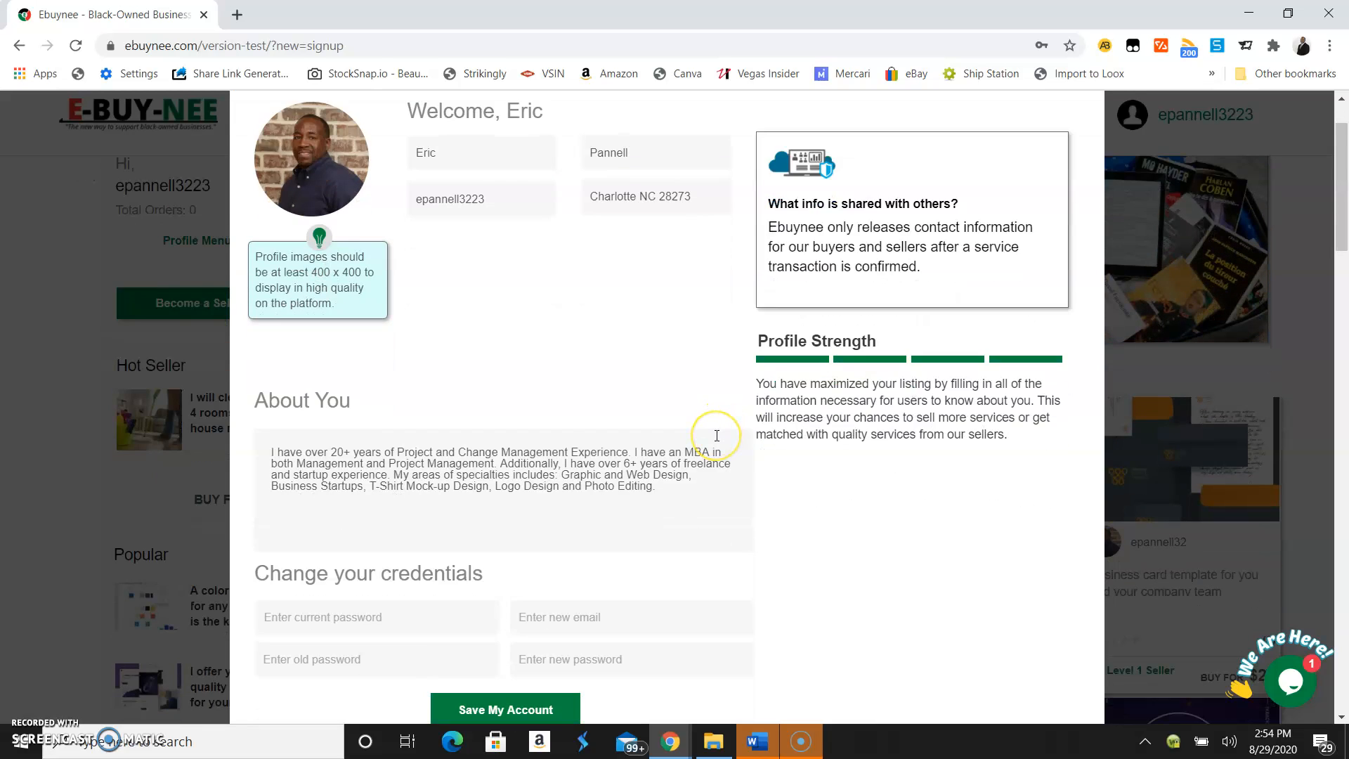
scroll(717, 435, "down", 1)
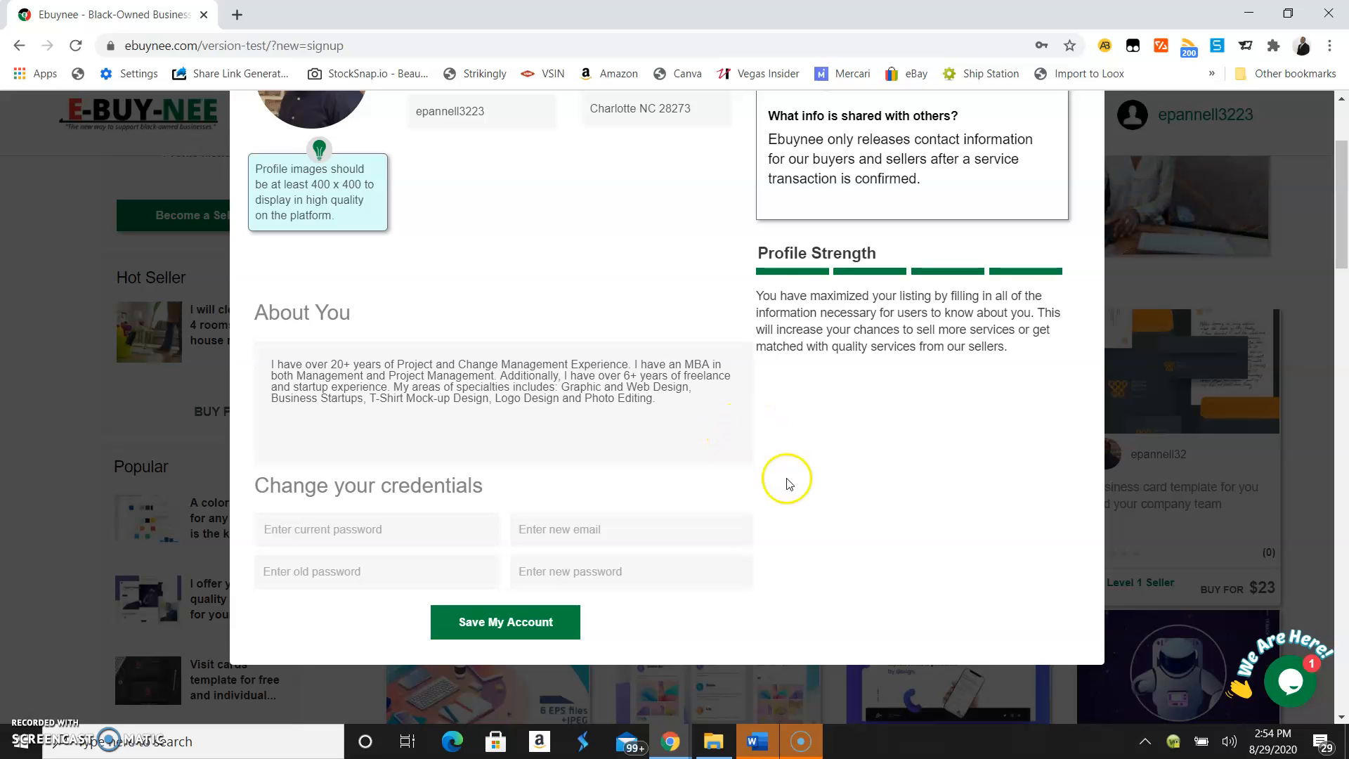
left_click(715, 606)
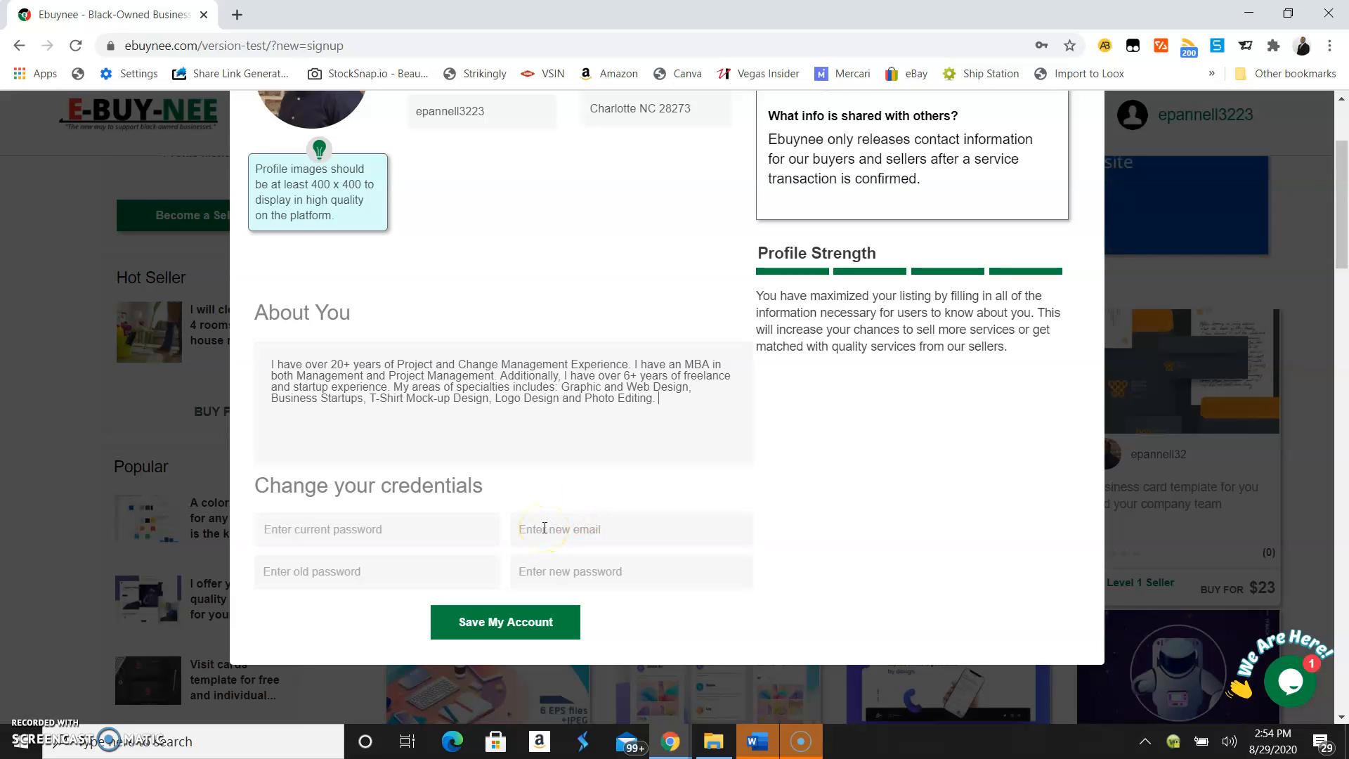
left_click(508, 623)
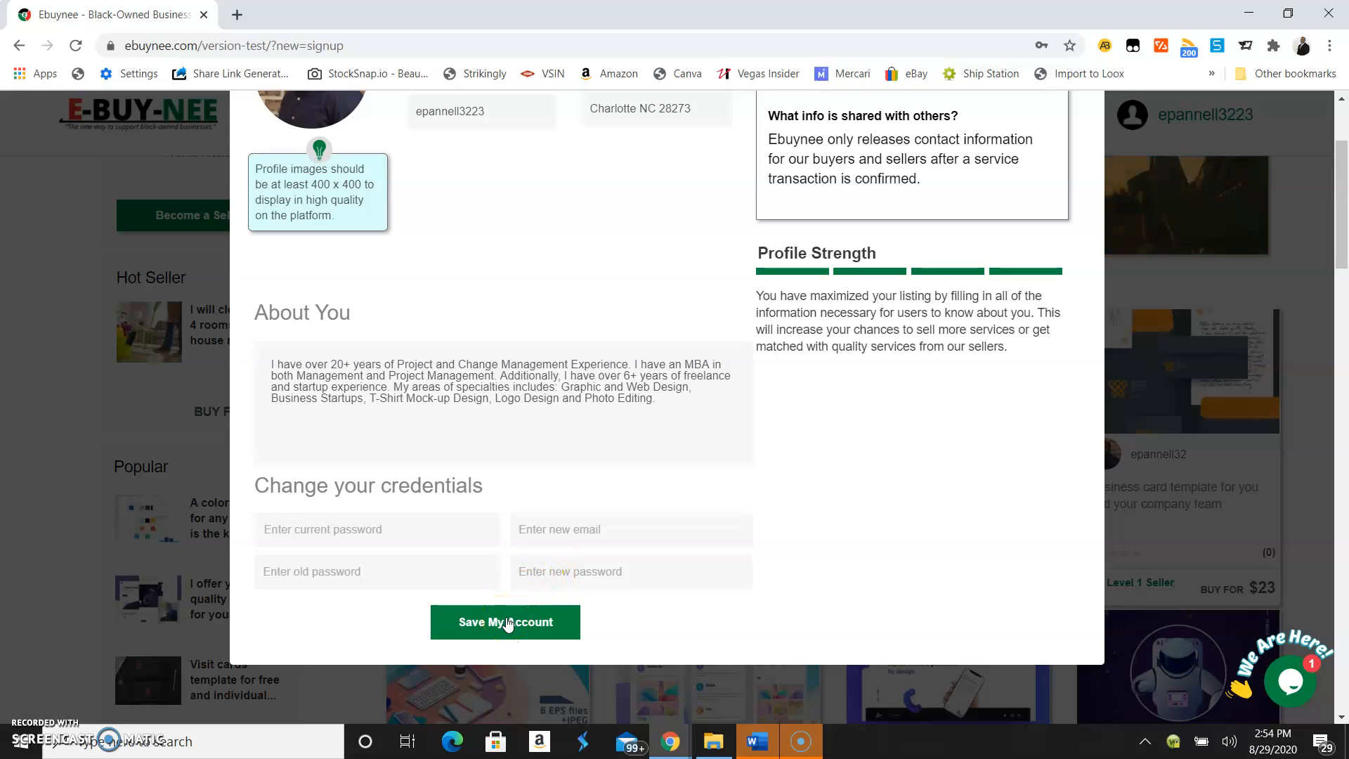
left_click(508, 640)
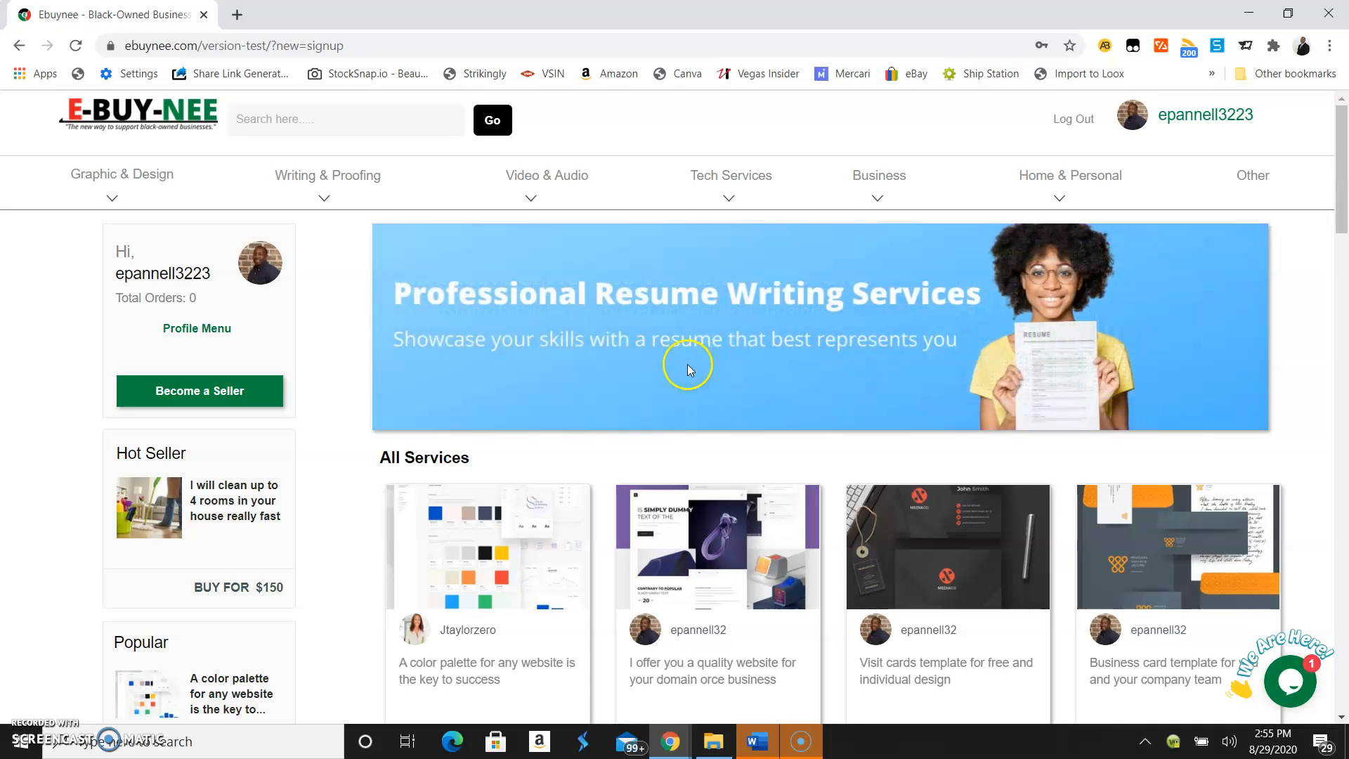
left_click(313, 118)
left_click(301, 120)
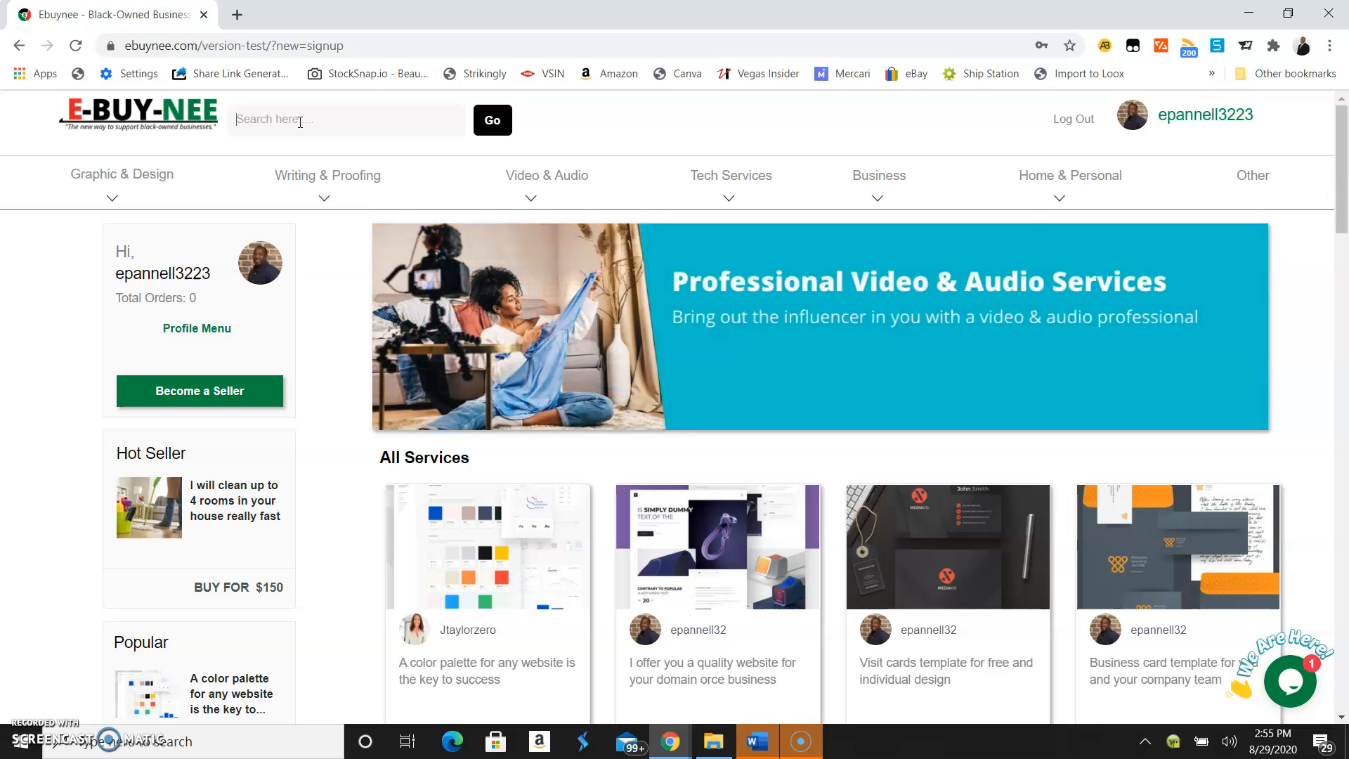
left_click(309, 121)
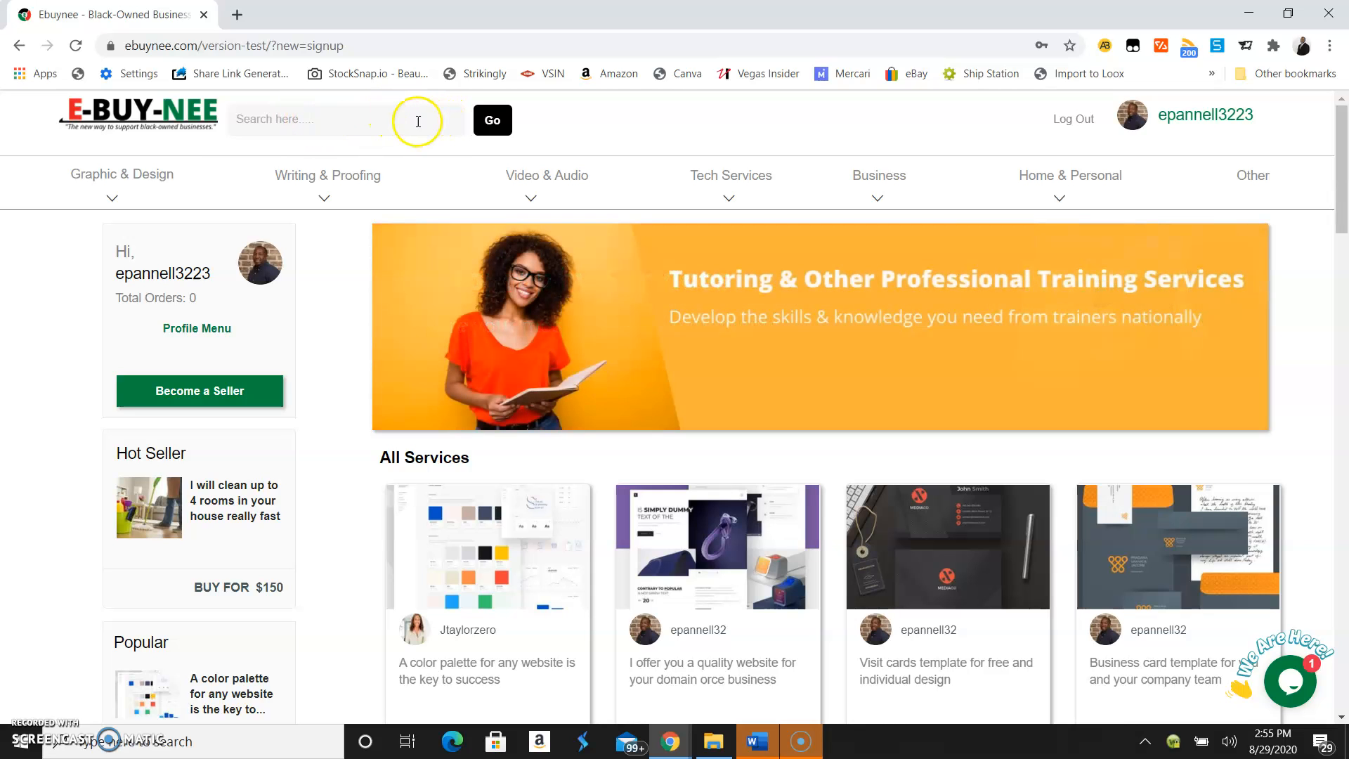
scroll(413, 151, "down", 4)
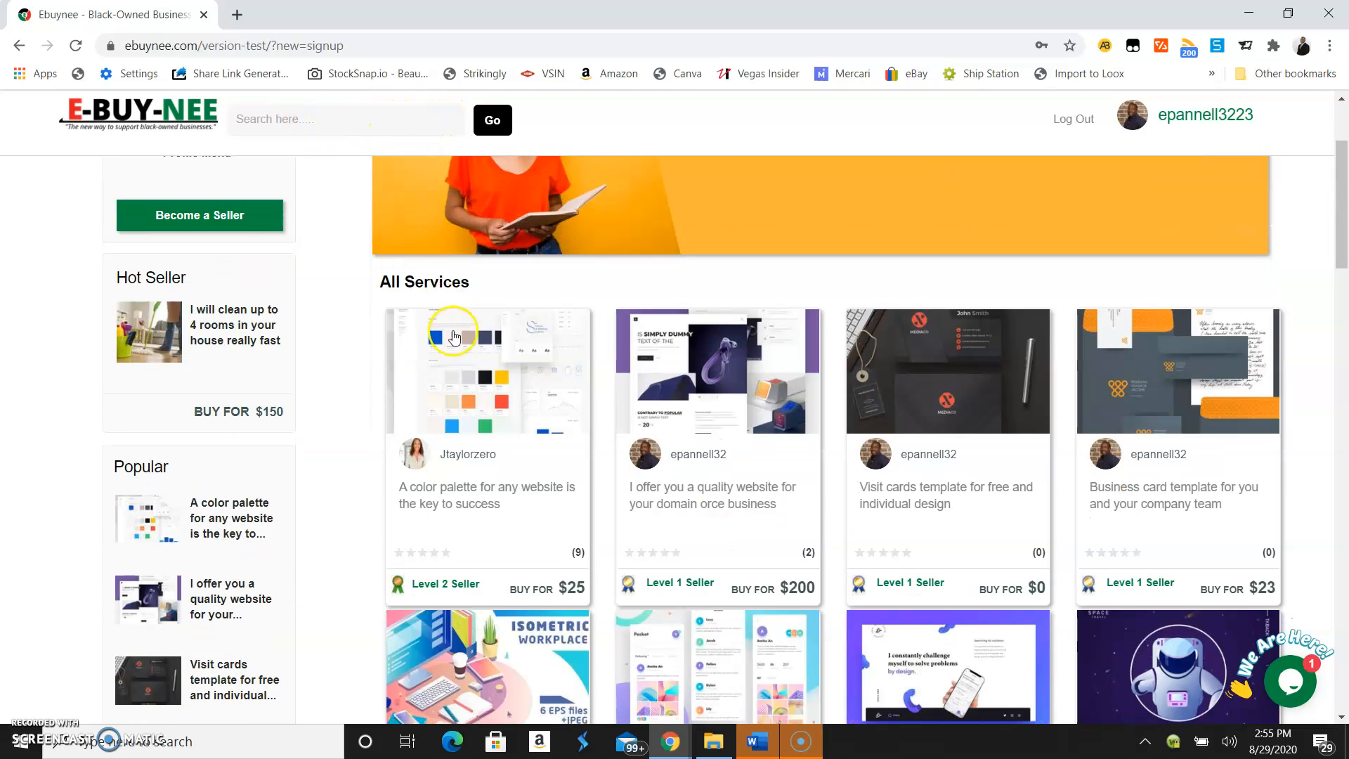
scroll(623, 439, "down", 8)
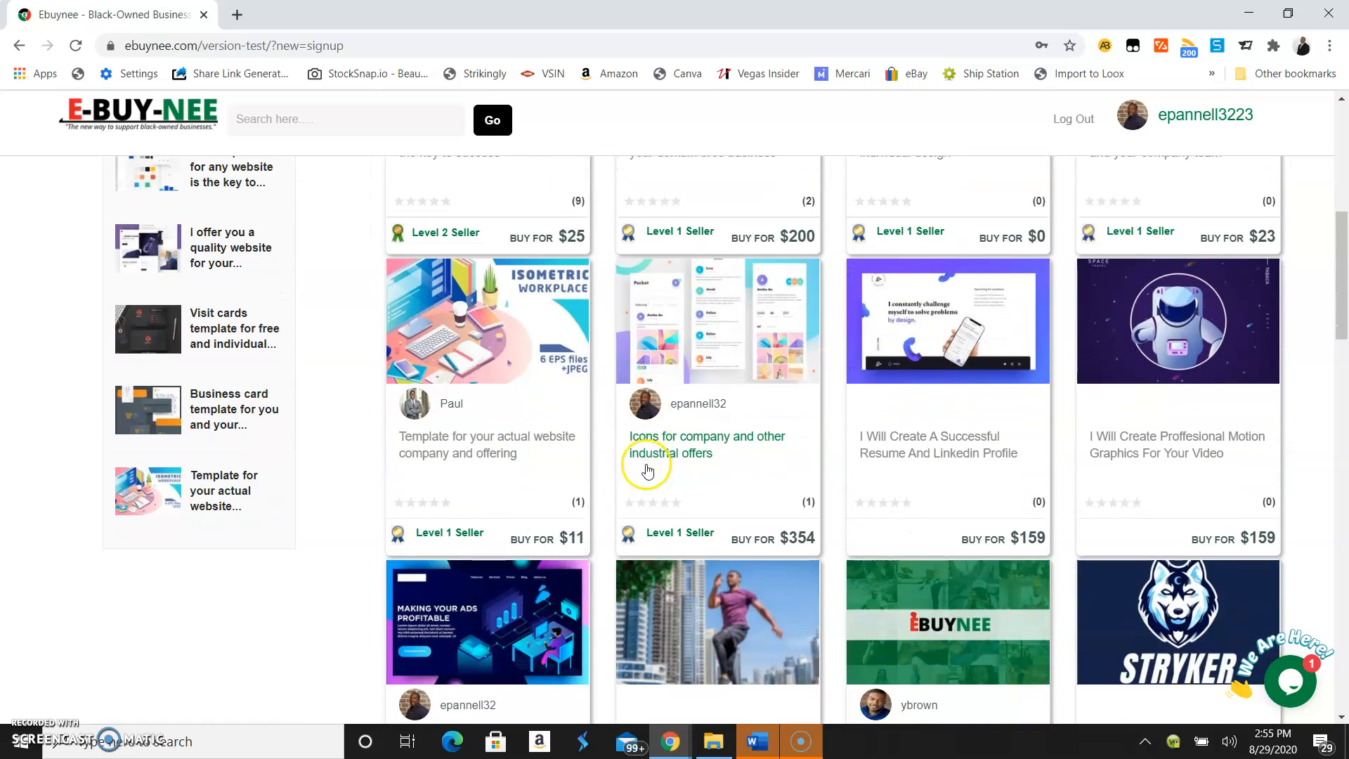
scroll(647, 469, "down", 1)
scroll(647, 468, "up", 4)
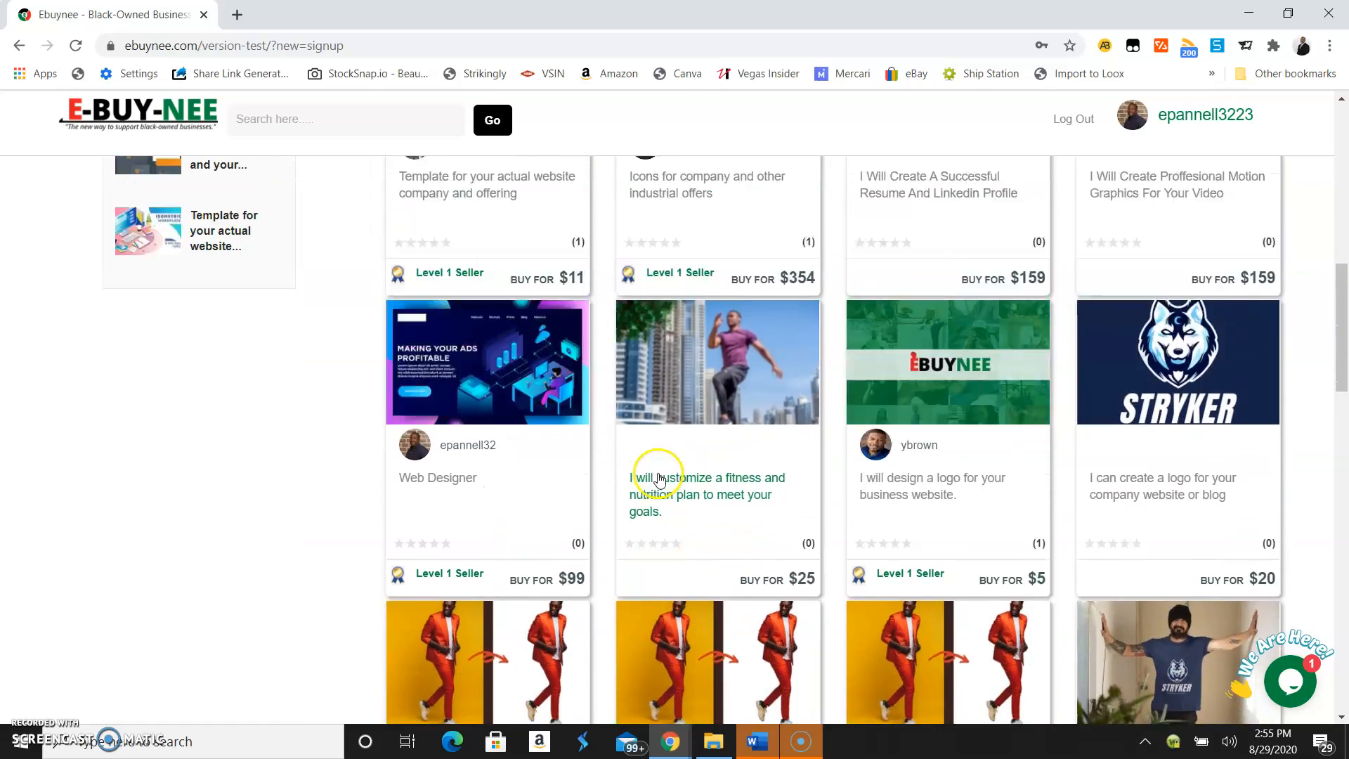
scroll(678, 443, "up", 4)
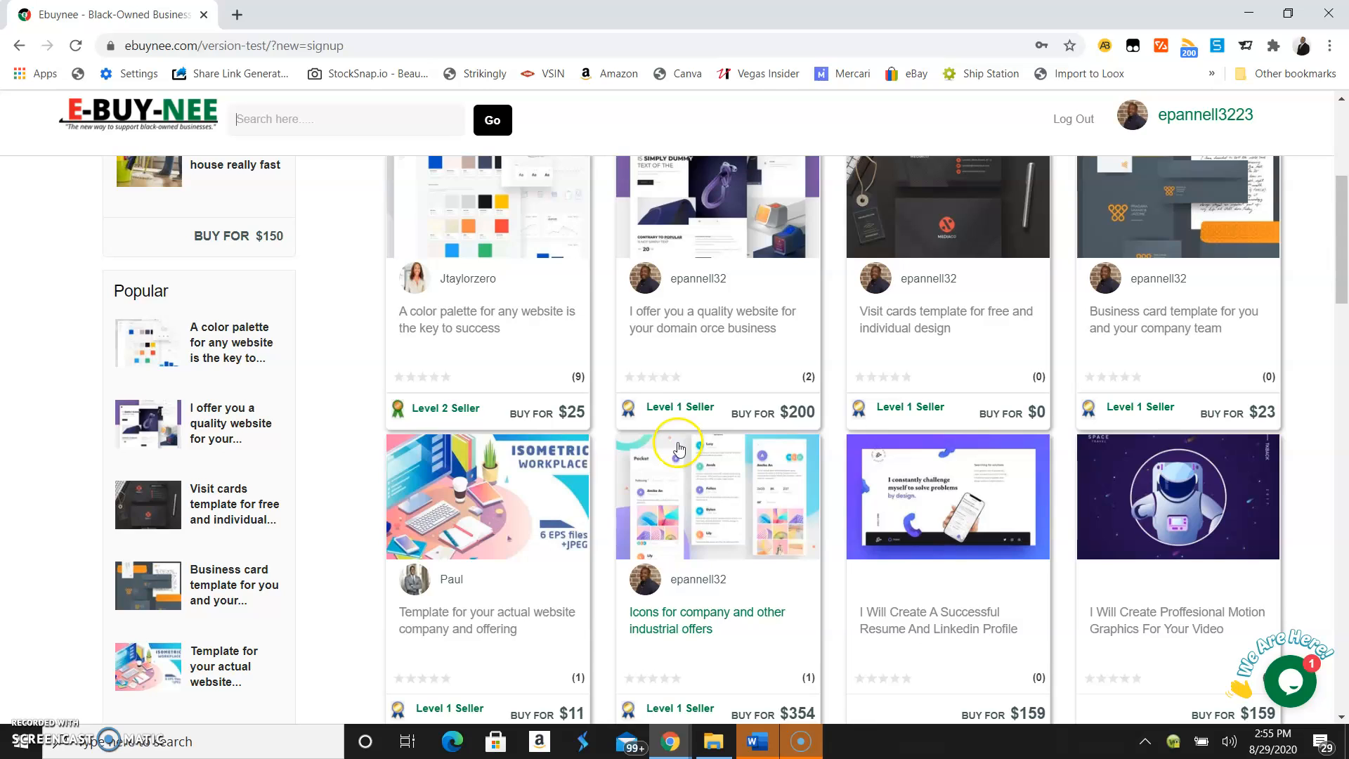
scroll(678, 444, "up", 5)
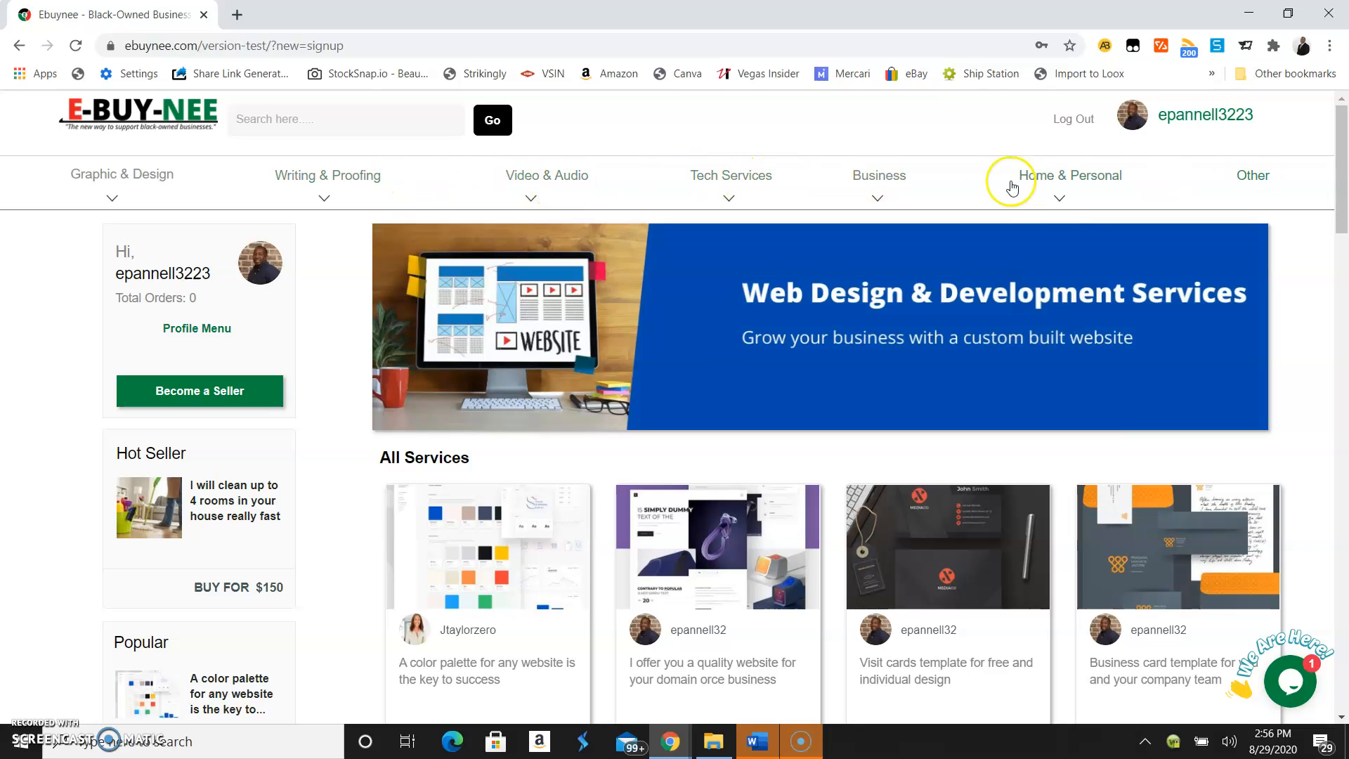
left_click(112, 200)
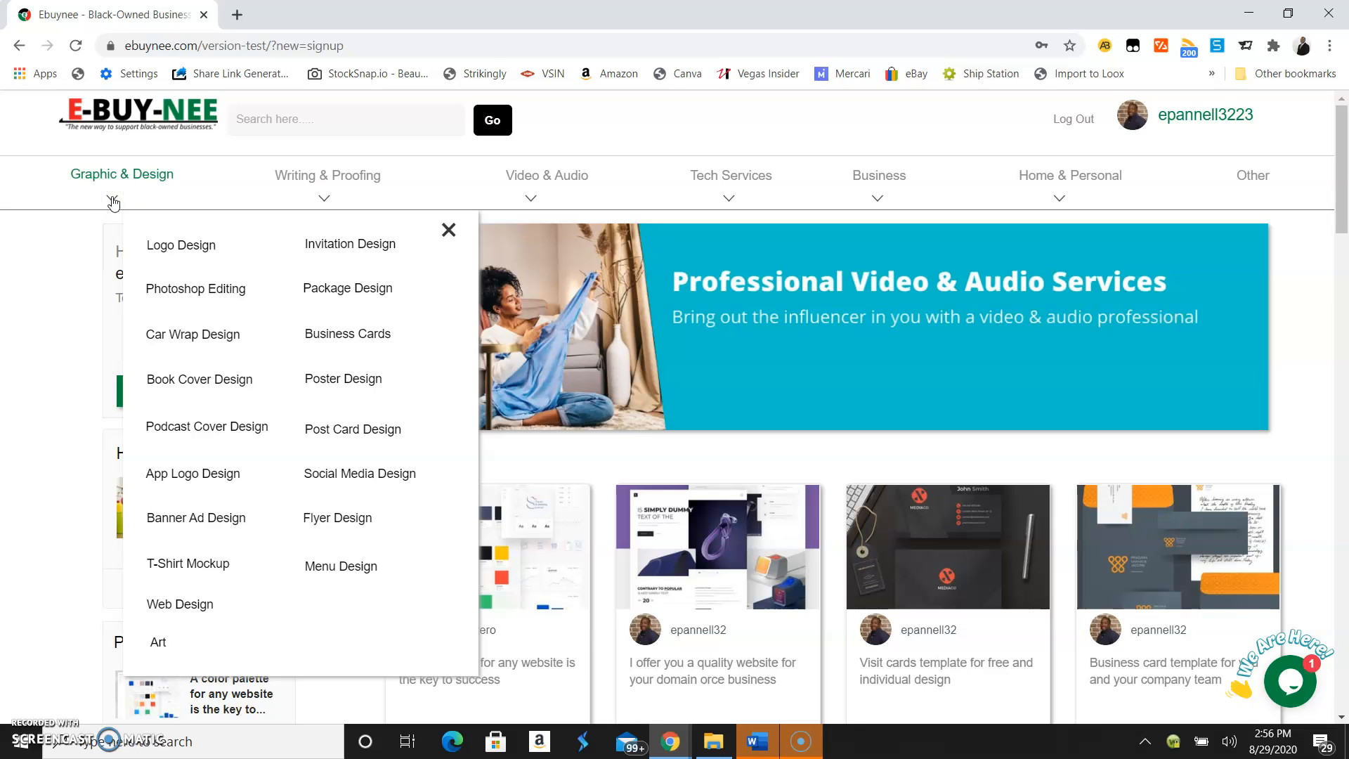
left_click(163, 260)
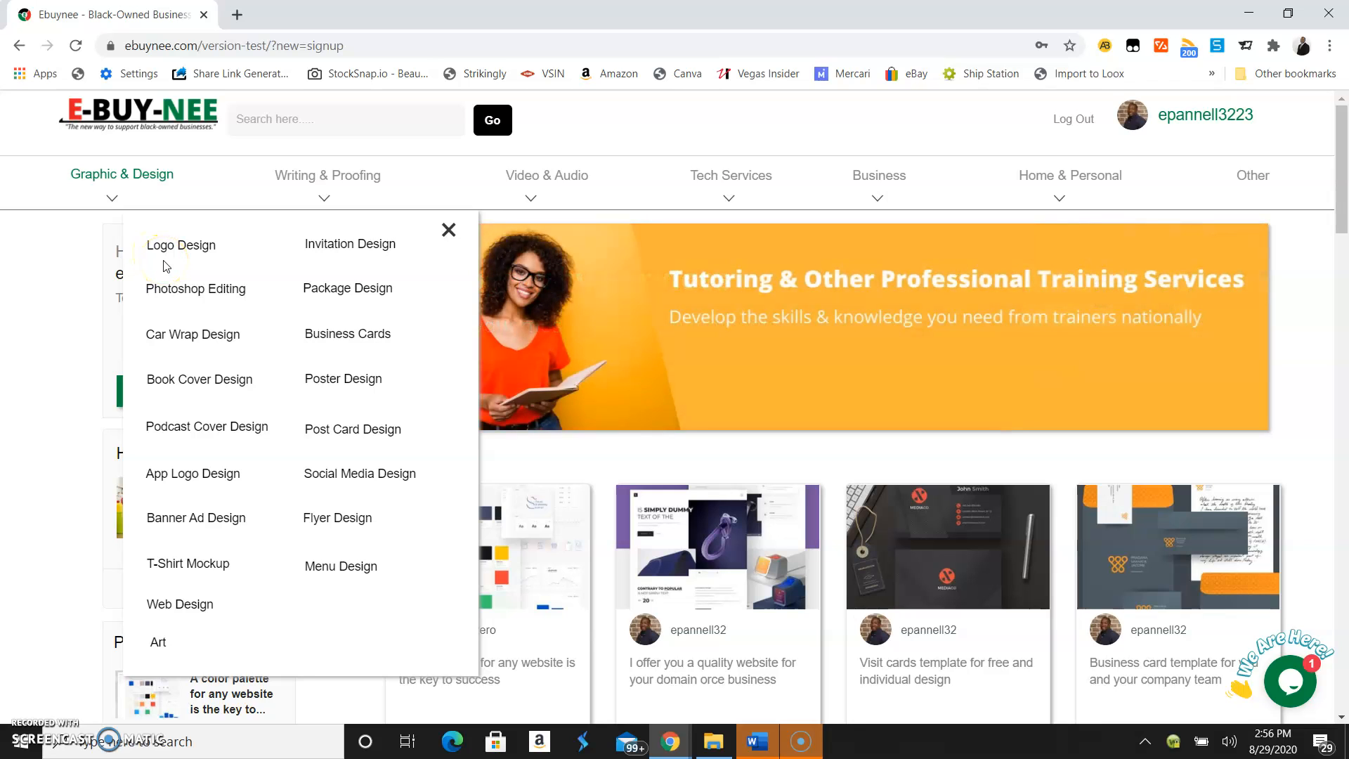
left_click(310, 262)
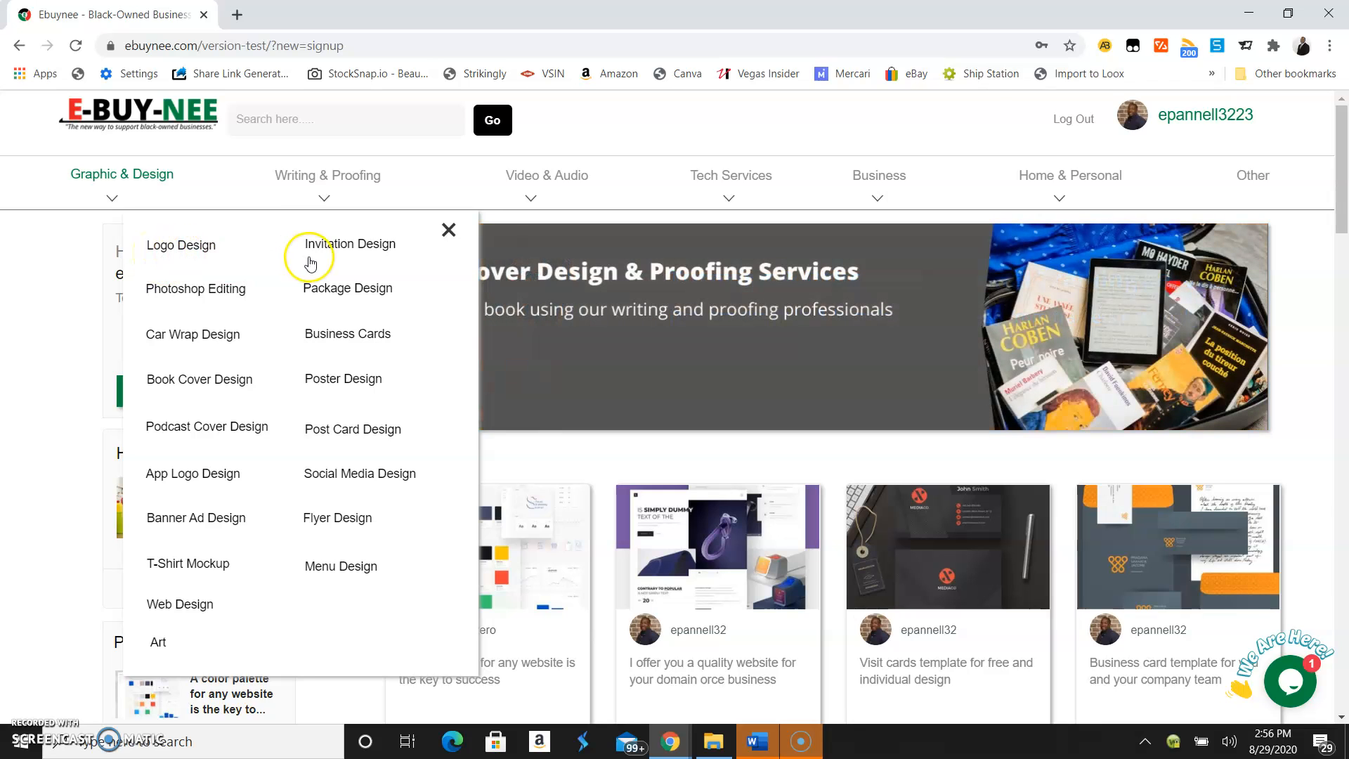
left_click(448, 230)
left_click(324, 205)
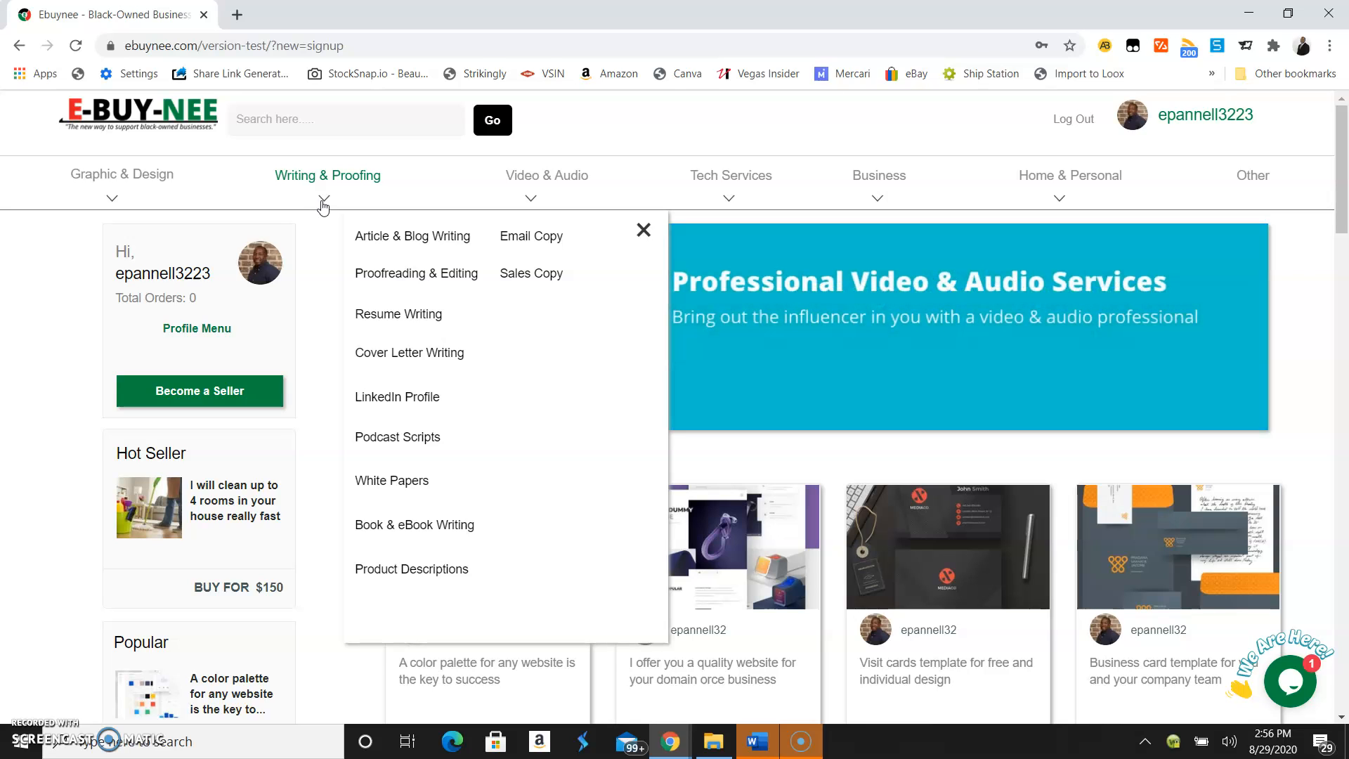
left_click(322, 202)
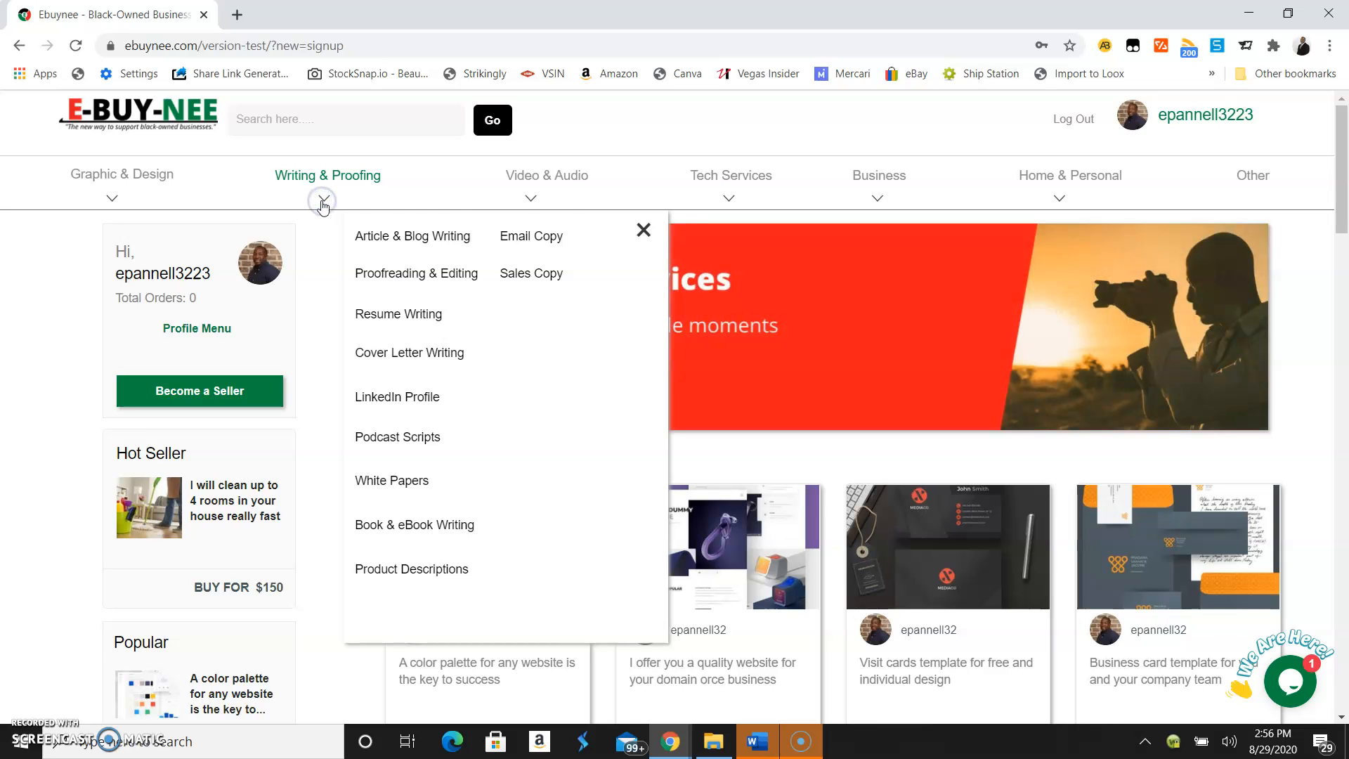
left_click(642, 228)
left_click(527, 195)
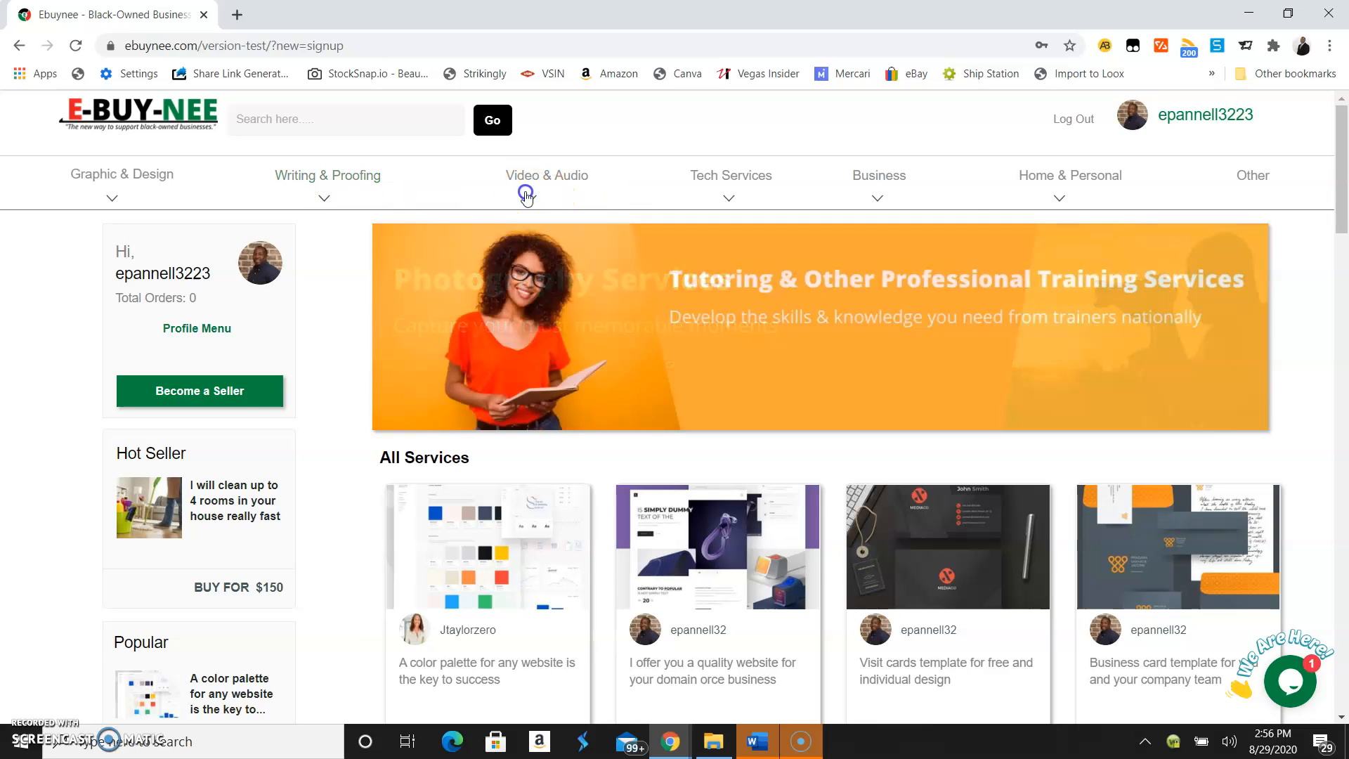
left_click(958, 228)
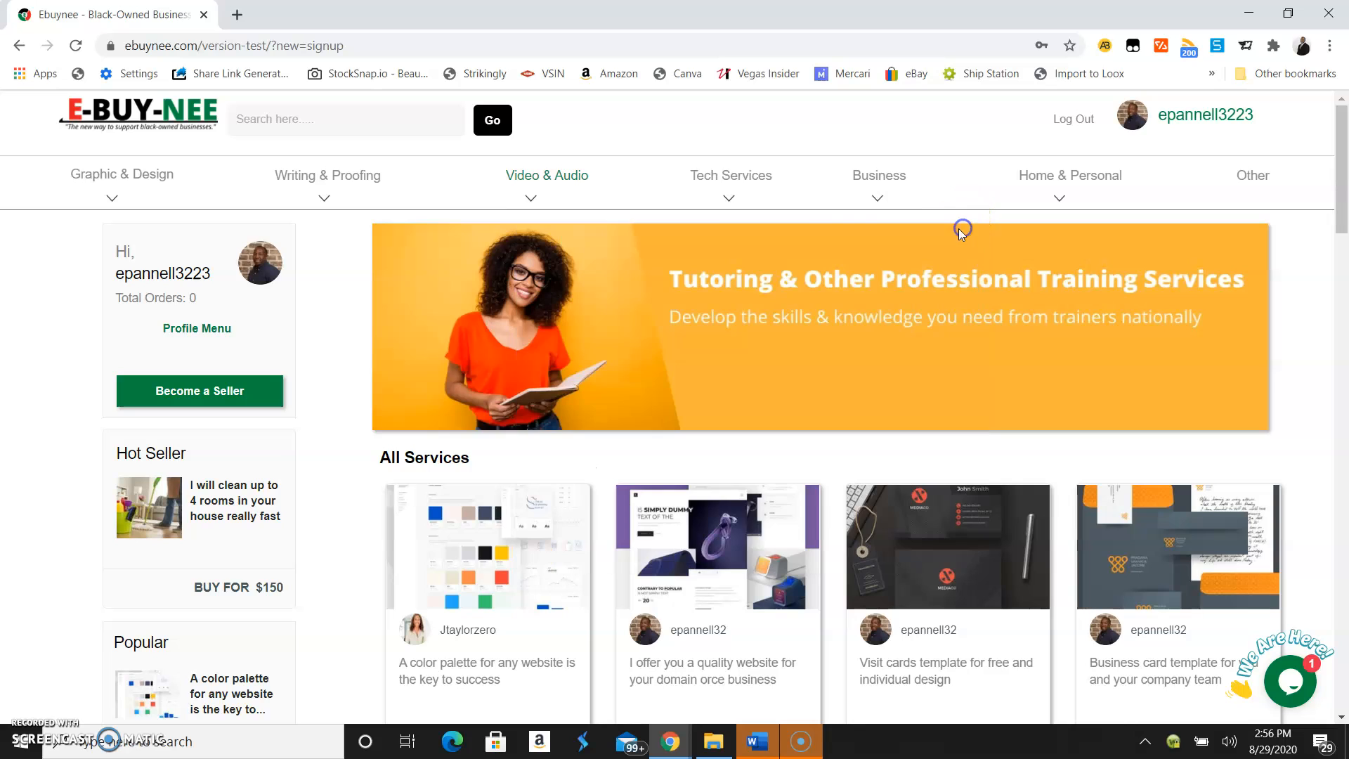
left_click(731, 200)
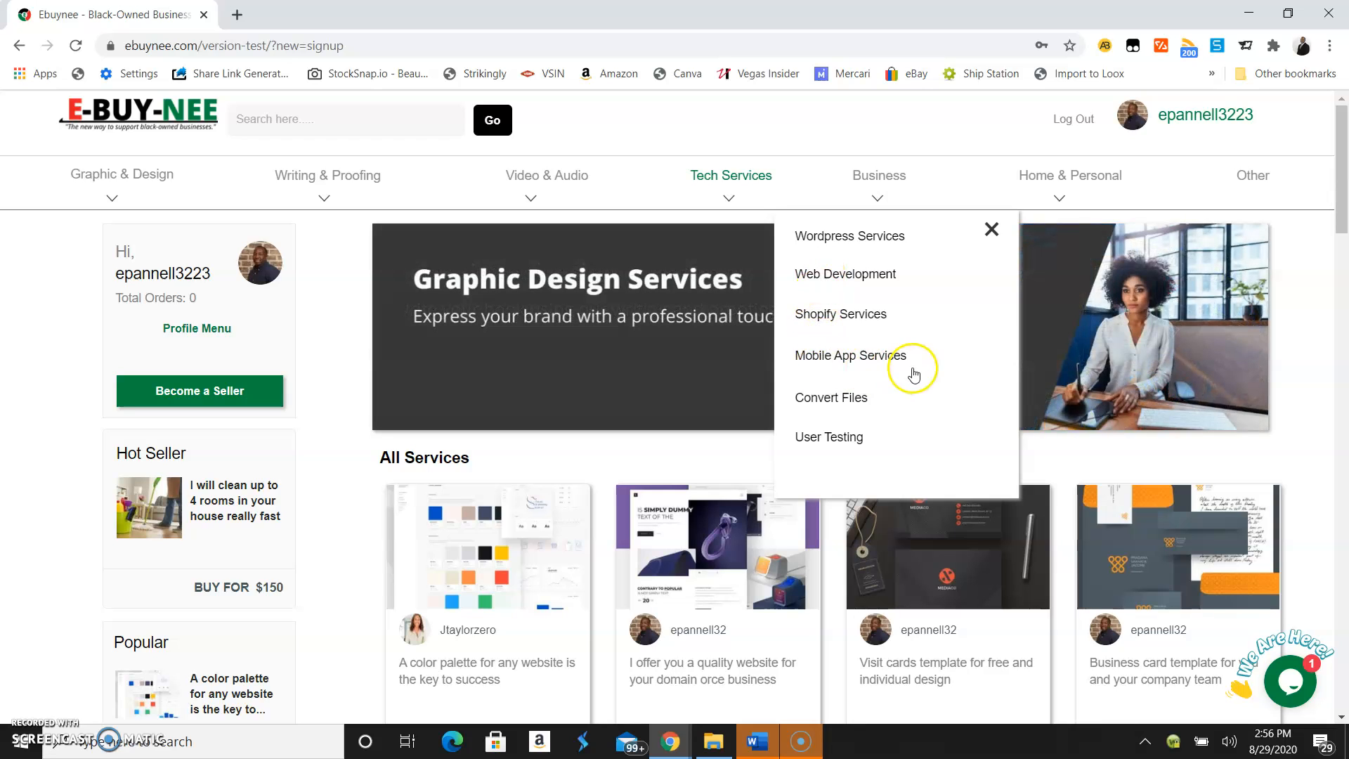
left_click(991, 229)
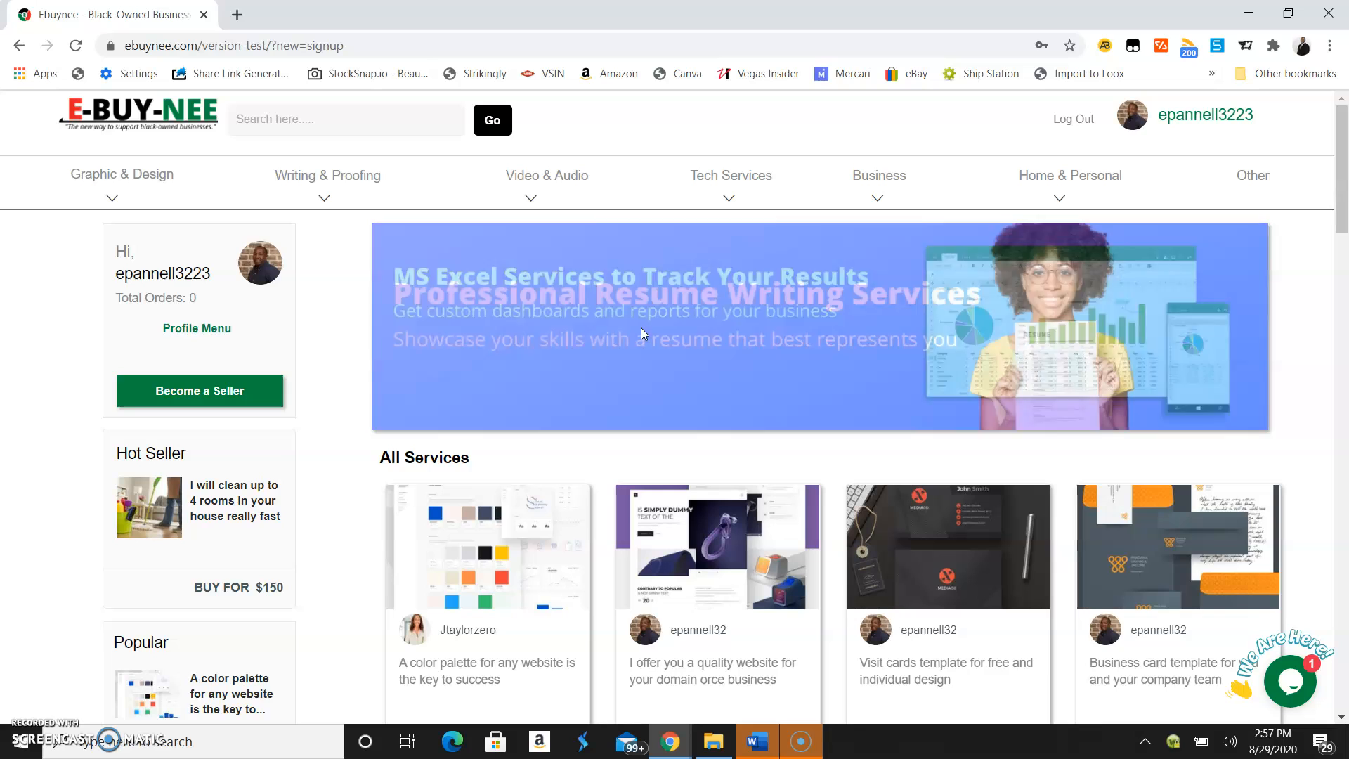
left_click(618, 334)
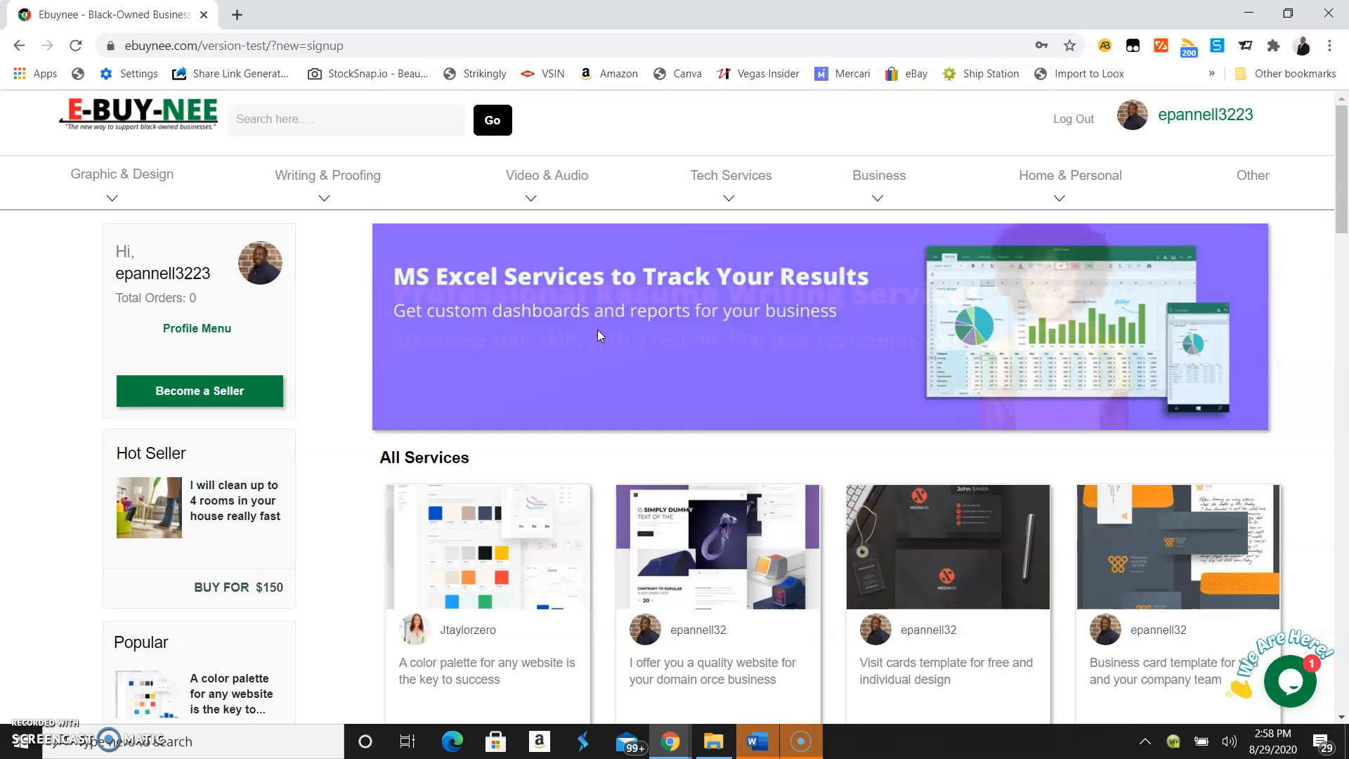
left_click(591, 330)
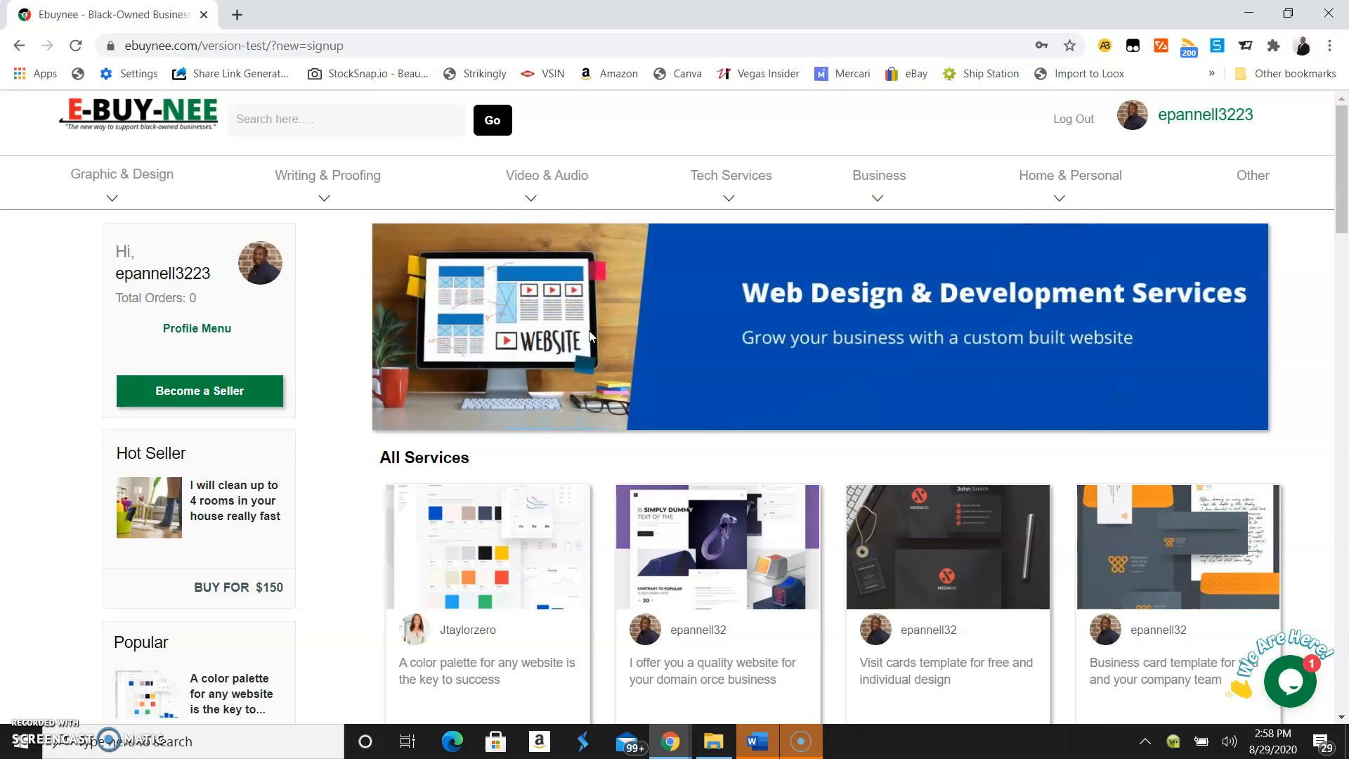
left_click(1102, 653)
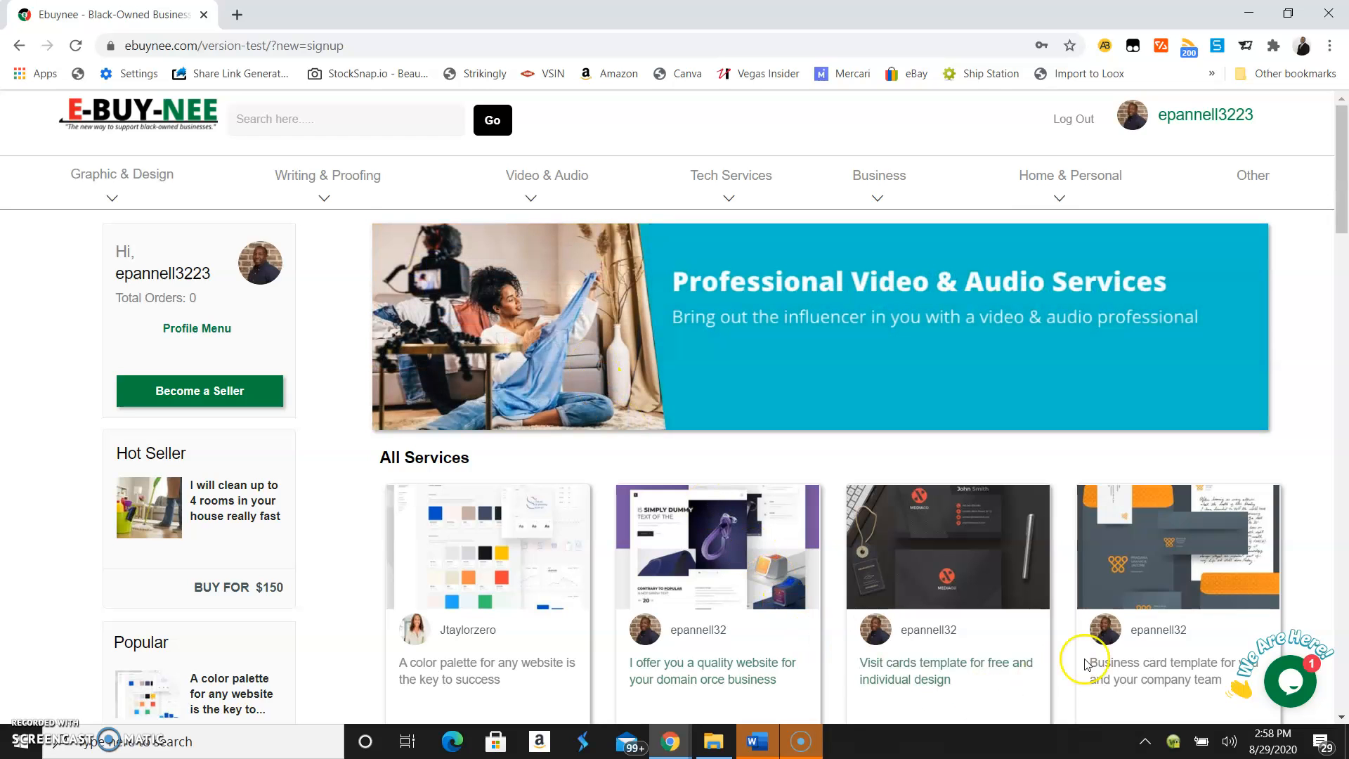